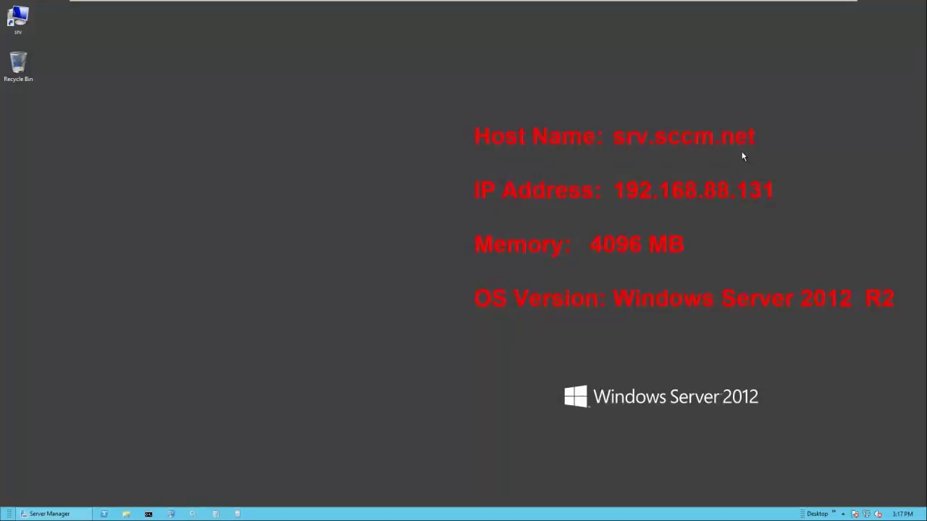
Start a role-based install on srv.sccm.net and select Web Server (IIS) plus its management tools.
click(49, 514)
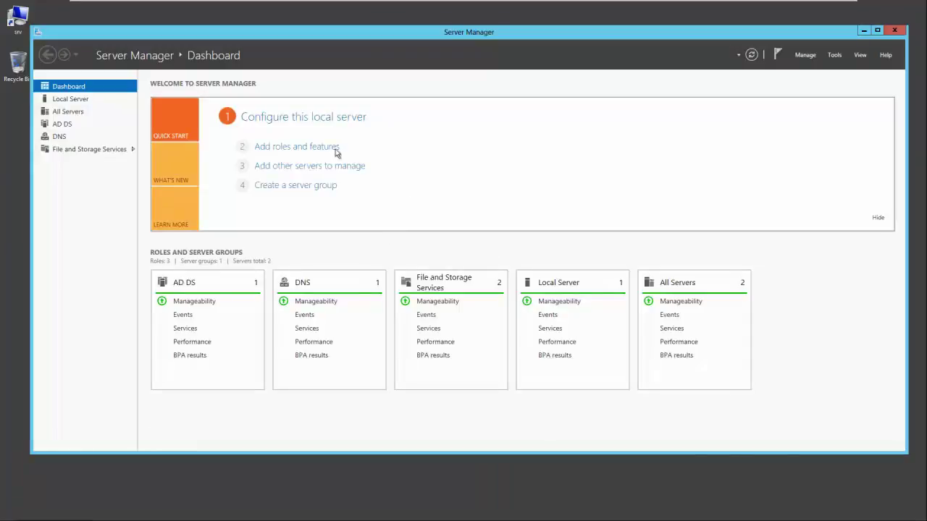
click(307, 148)
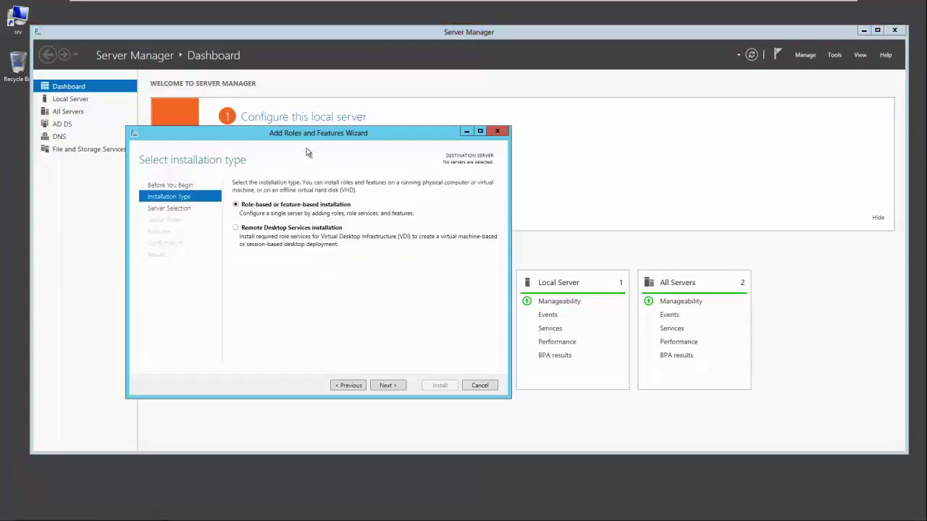
click(389, 385)
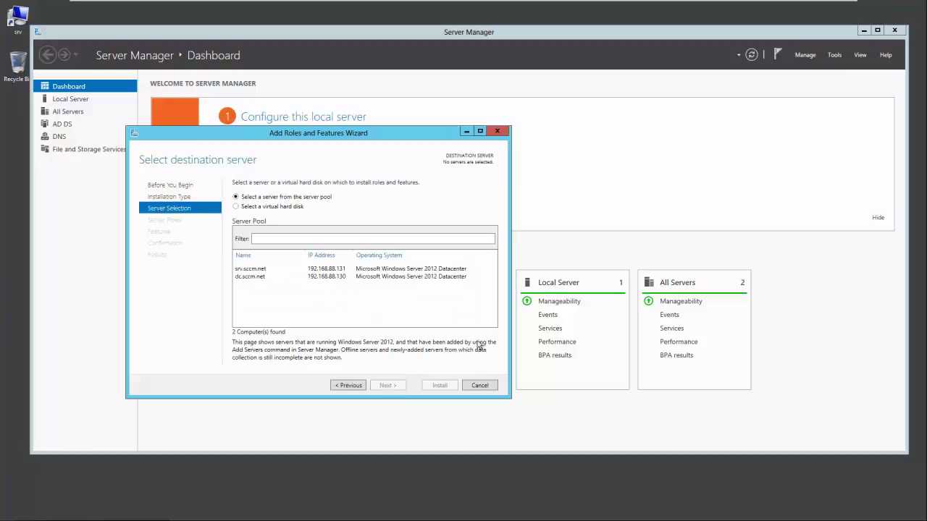
click(256, 271)
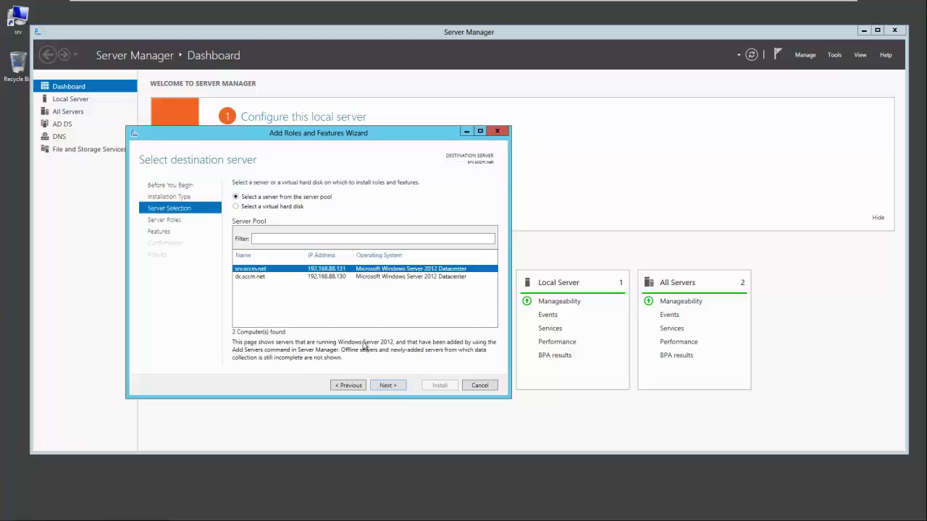
click(395, 386)
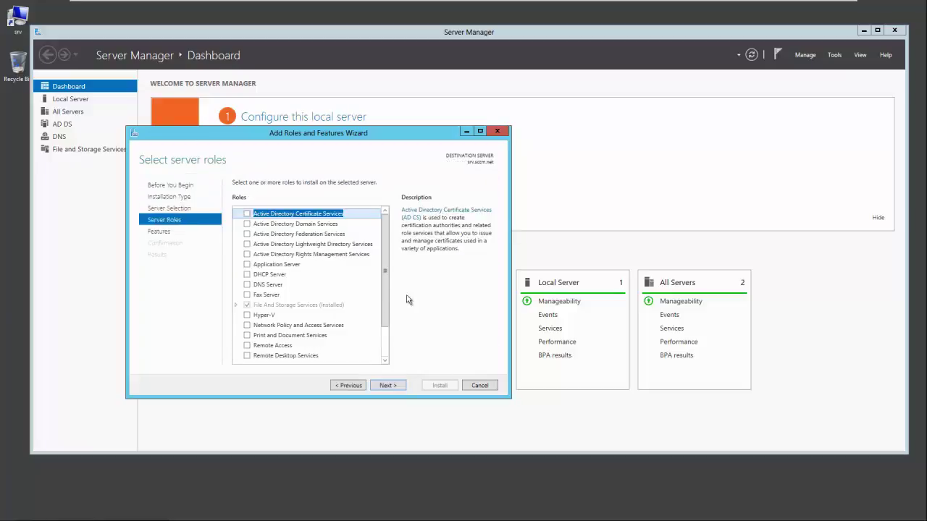
drag(385, 269, 395, 324)
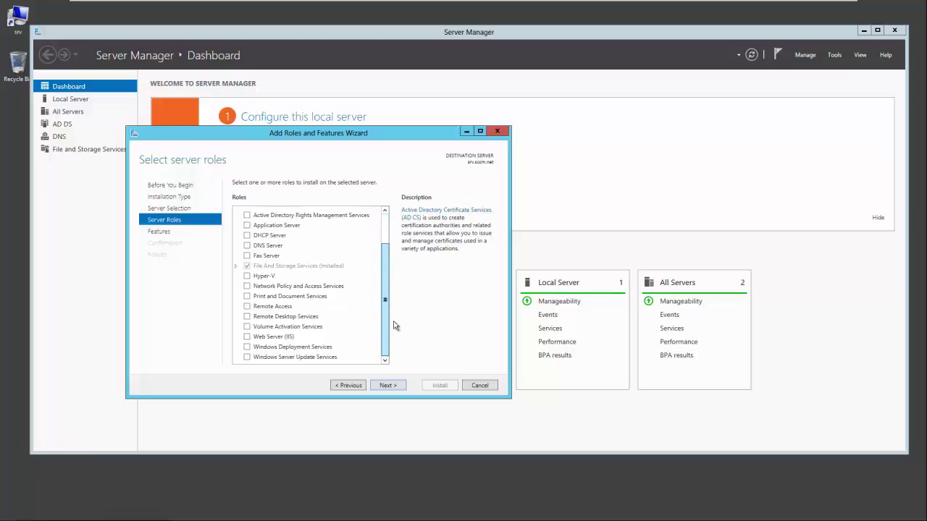
click(247, 340)
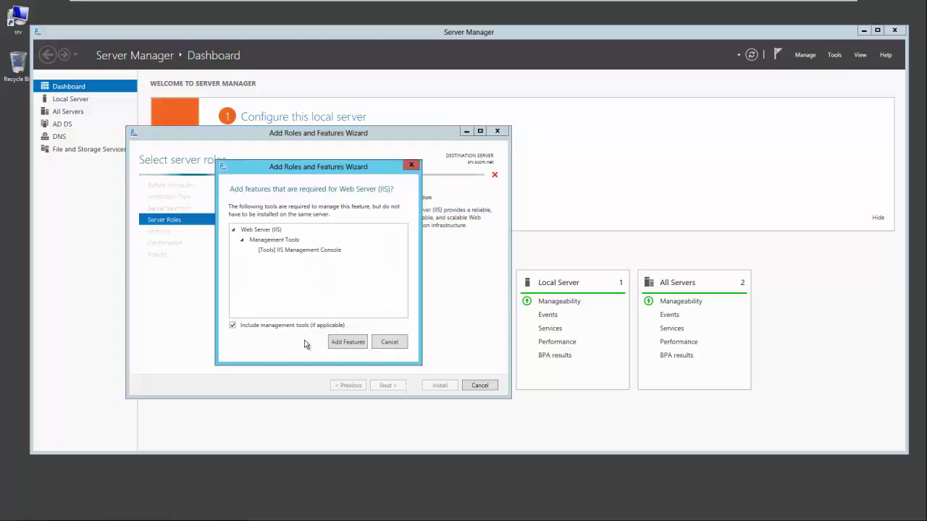
click(348, 344)
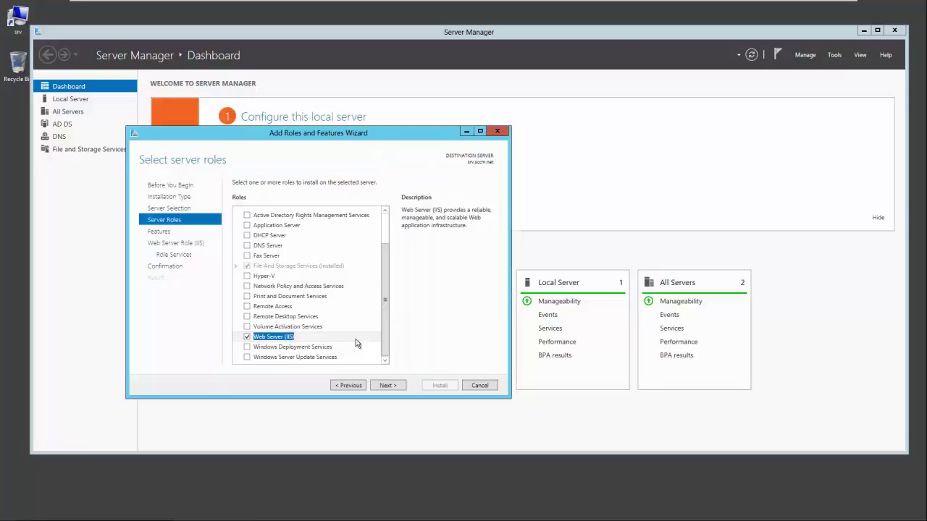
click(388, 385)
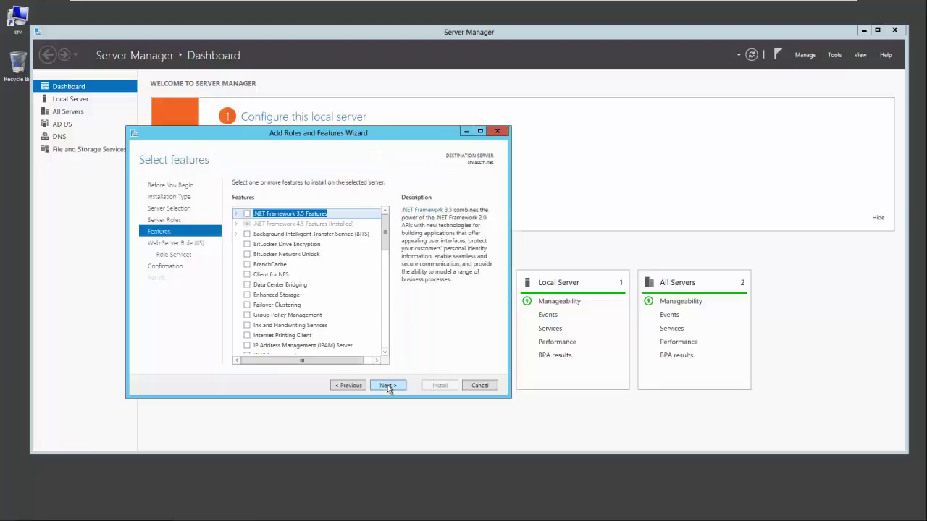
Tick .NET Framework 3.5 (with .NET 2.0 and 3.0) and Remote Differential Compression, then continue.
click(235, 215)
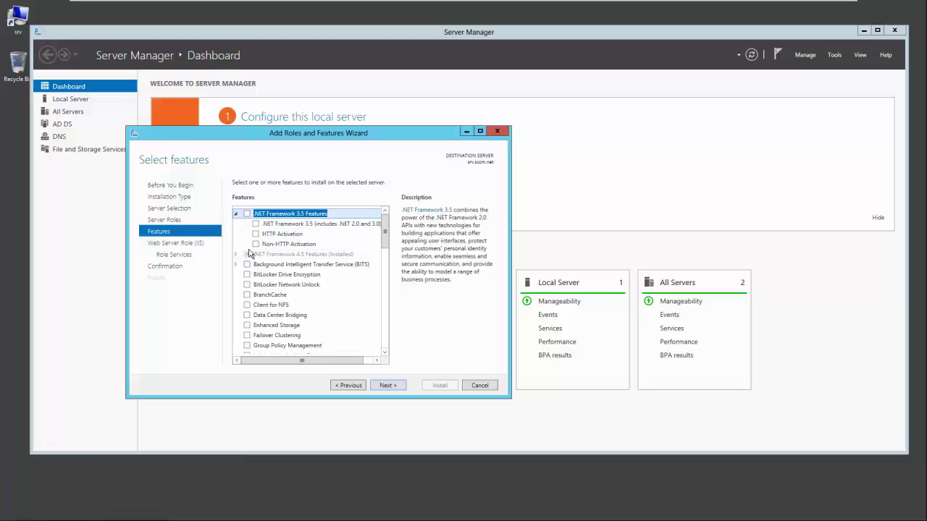
click(256, 224)
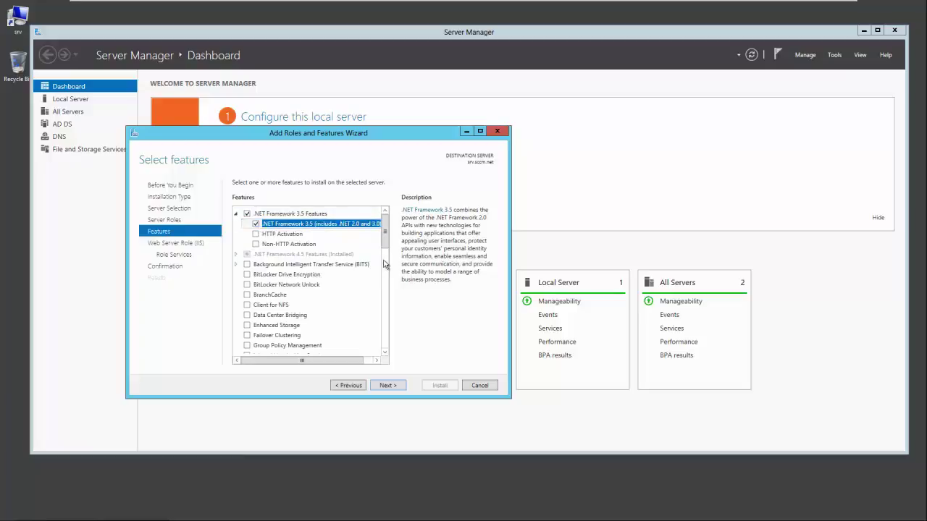
drag(383, 244, 391, 295)
click(246, 287)
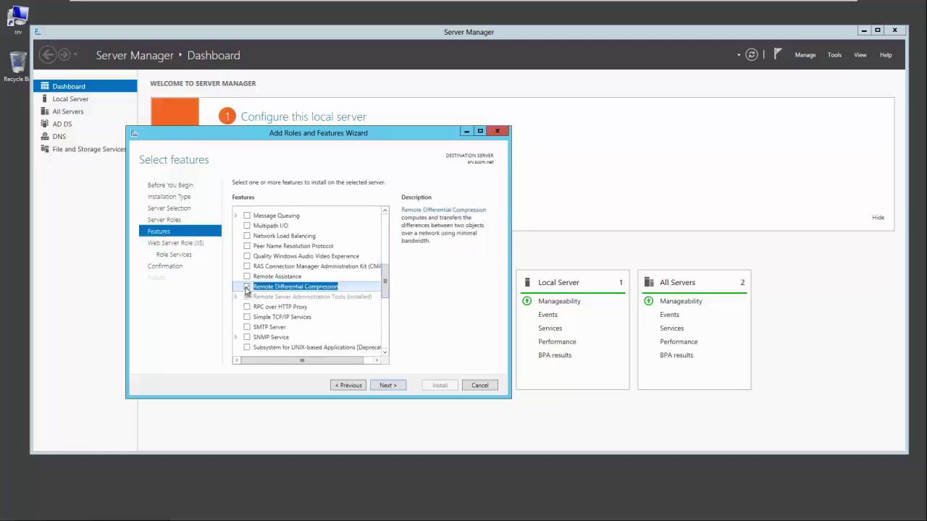
click(246, 287)
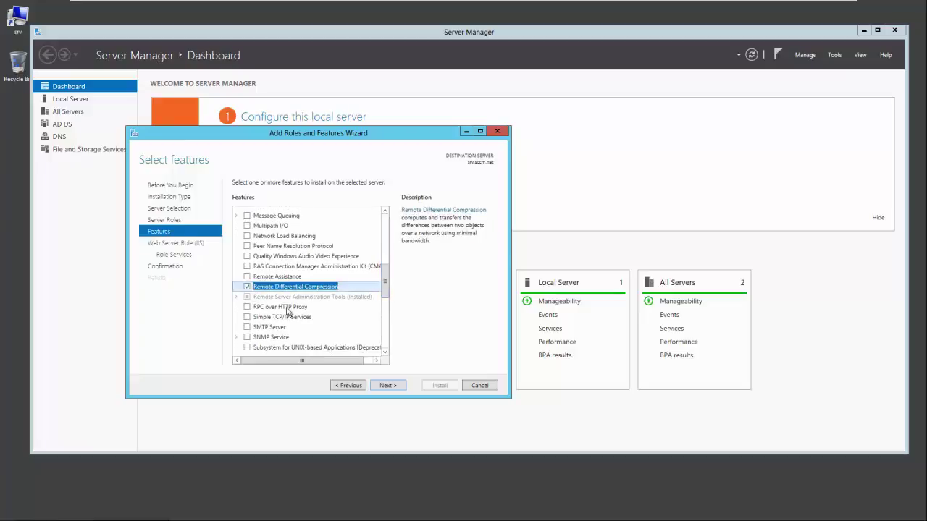
click(387, 387)
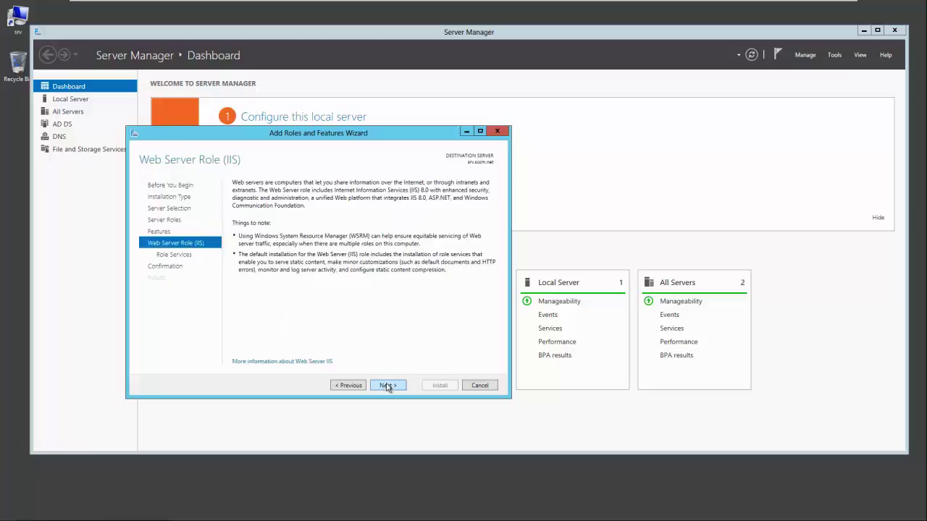
Add Basic Authentication, IP and Domain Restrictions, URL Authorization and Windows Authentication role services.
click(387, 387)
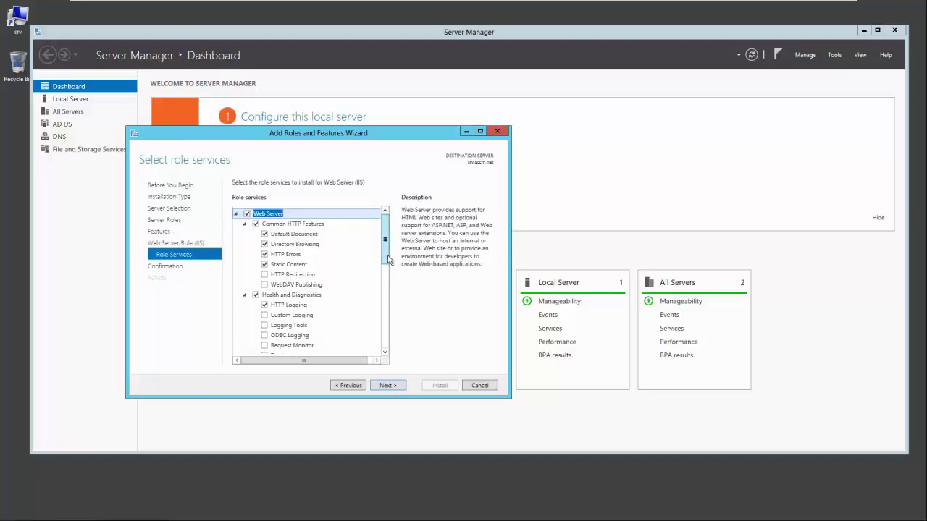
drag(388, 260, 396, 315)
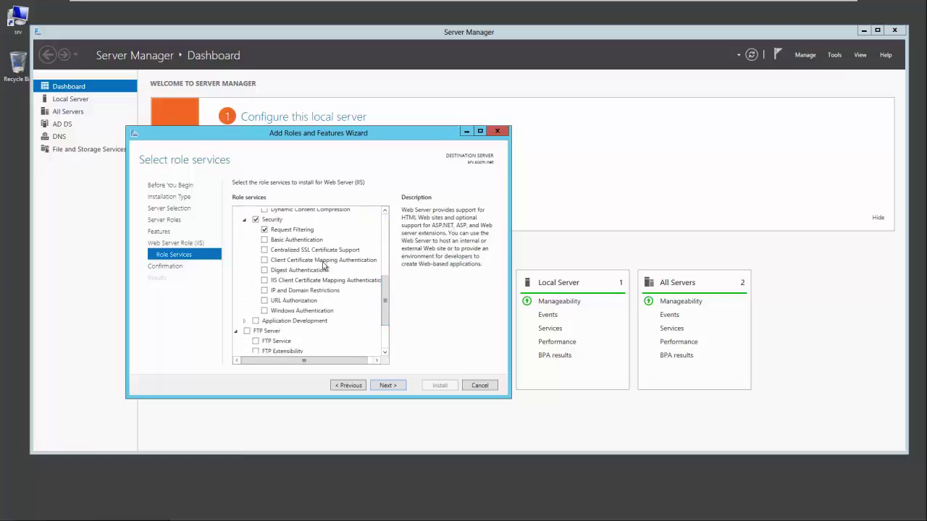
click(266, 242)
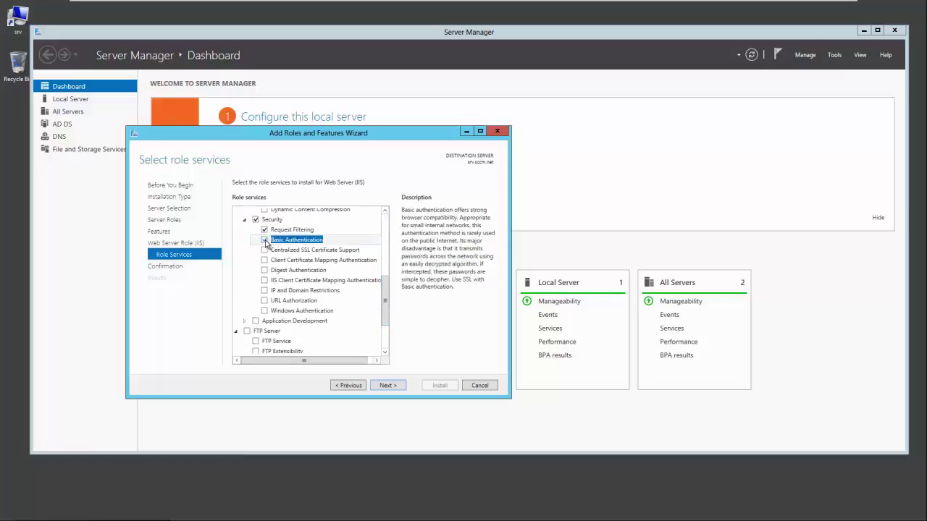
click(265, 290)
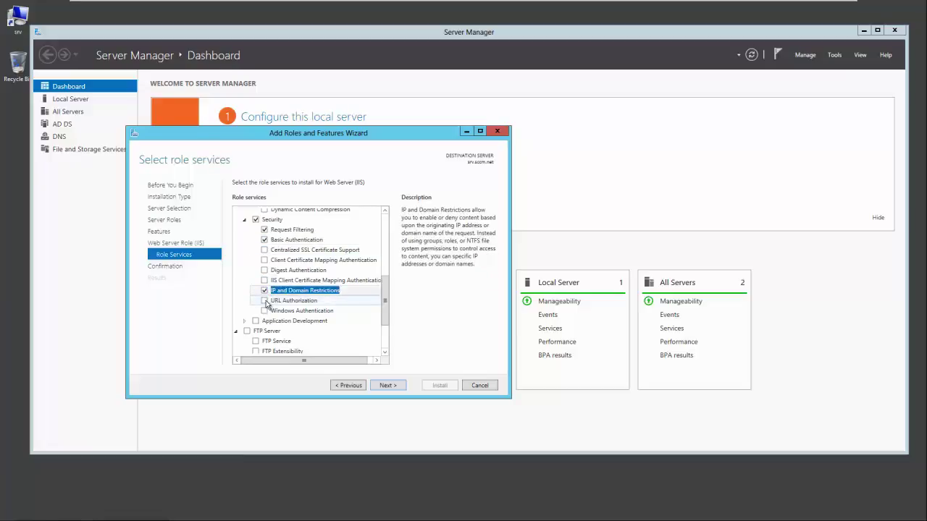
click(265, 300)
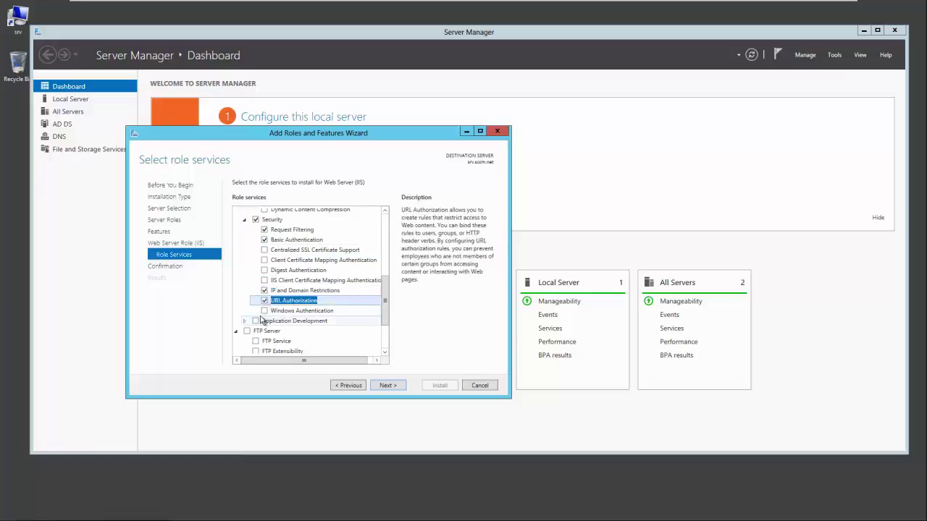
click(262, 315)
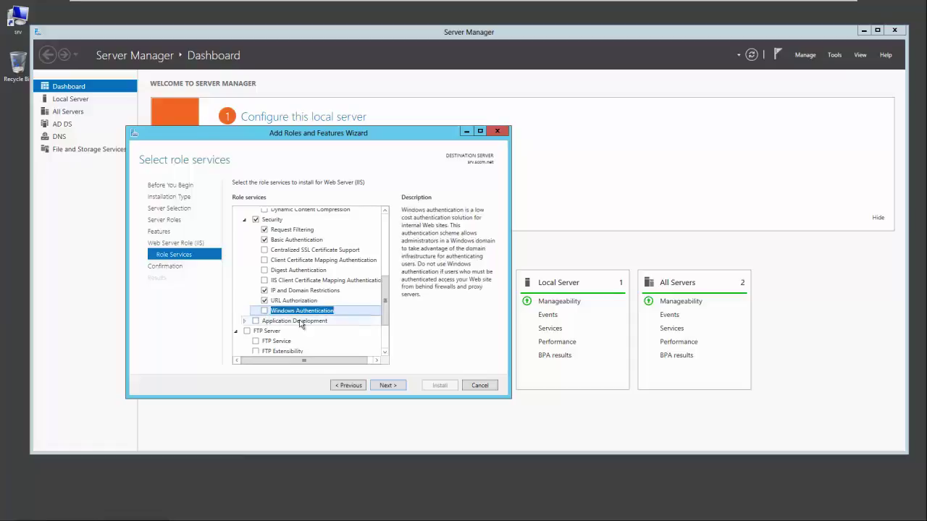
click(264, 311)
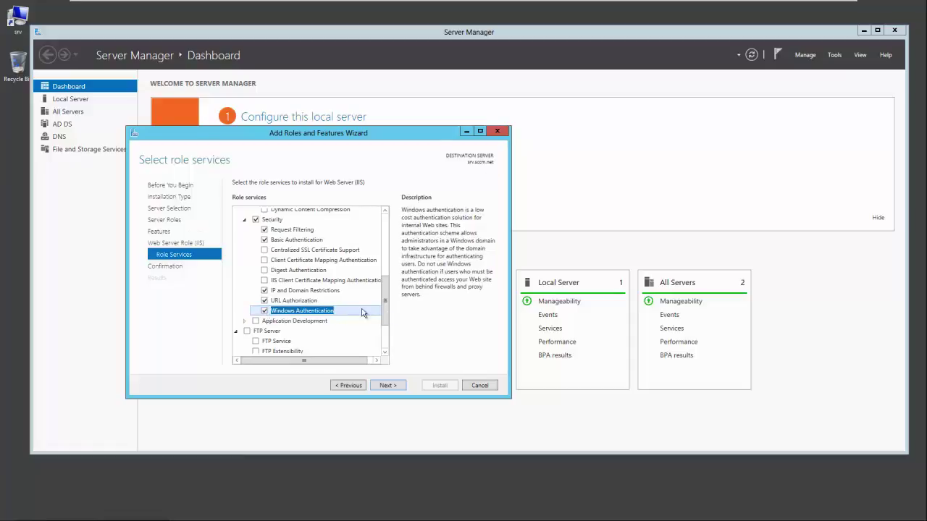
Add .NET Extensibility 3.5 and 4.5, ASP, ASP.NET 3.5 and ASP.NET 4.5 with their required features.
drag(385, 312, 385, 328)
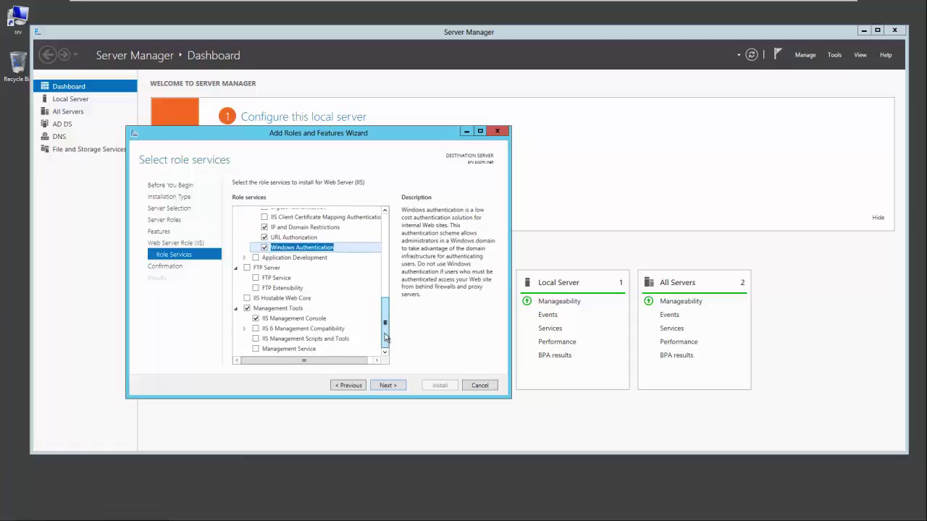
click(244, 258)
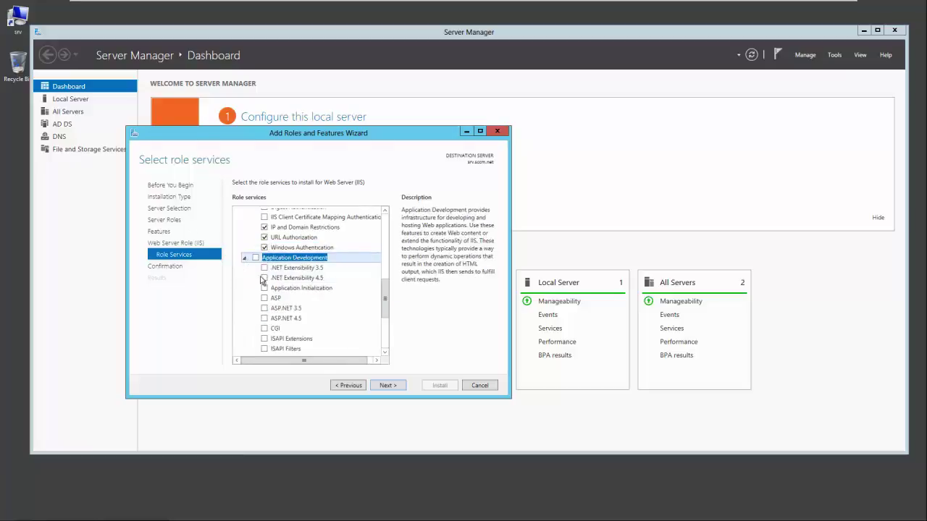
click(264, 268)
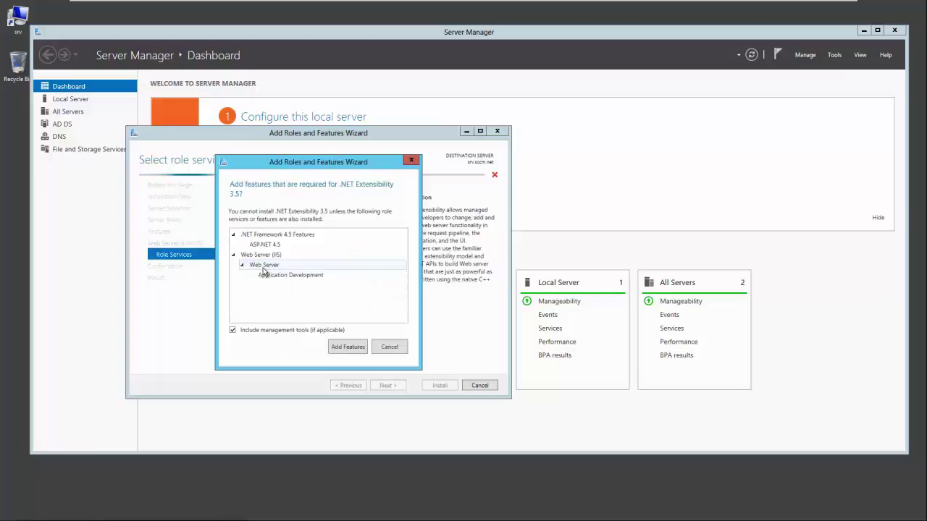
click(352, 348)
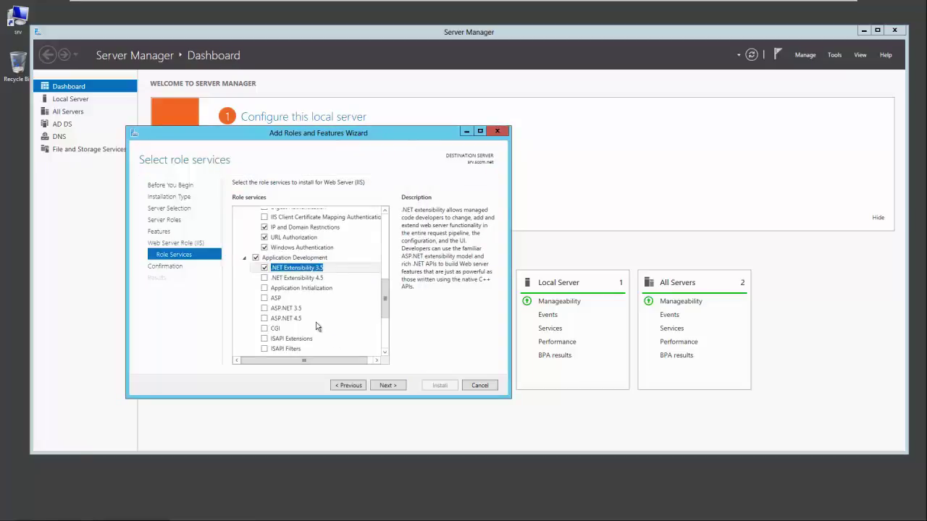
click(264, 278)
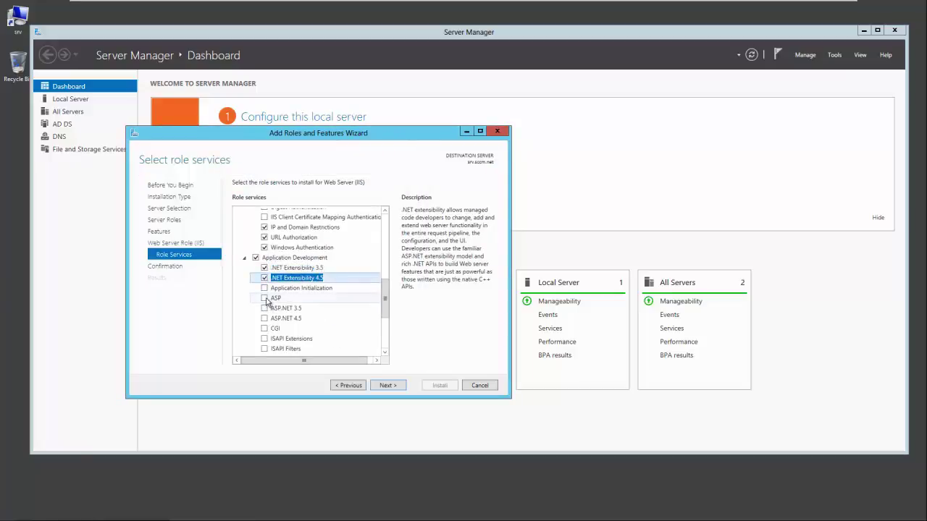
click(264, 299)
click(348, 344)
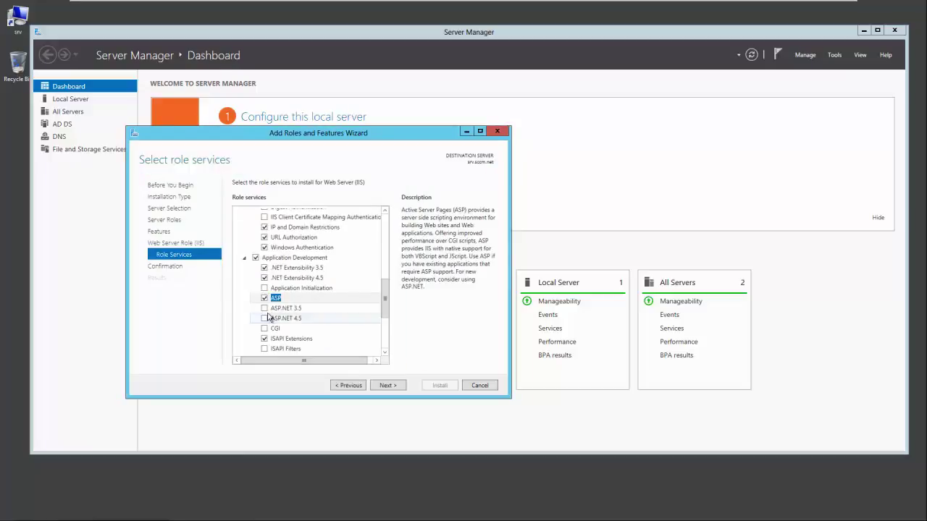
click(265, 309)
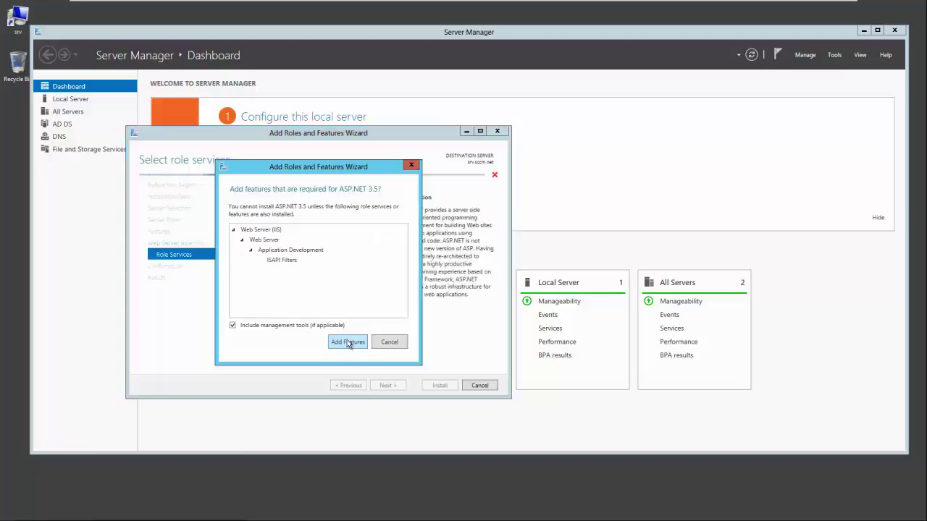
click(349, 342)
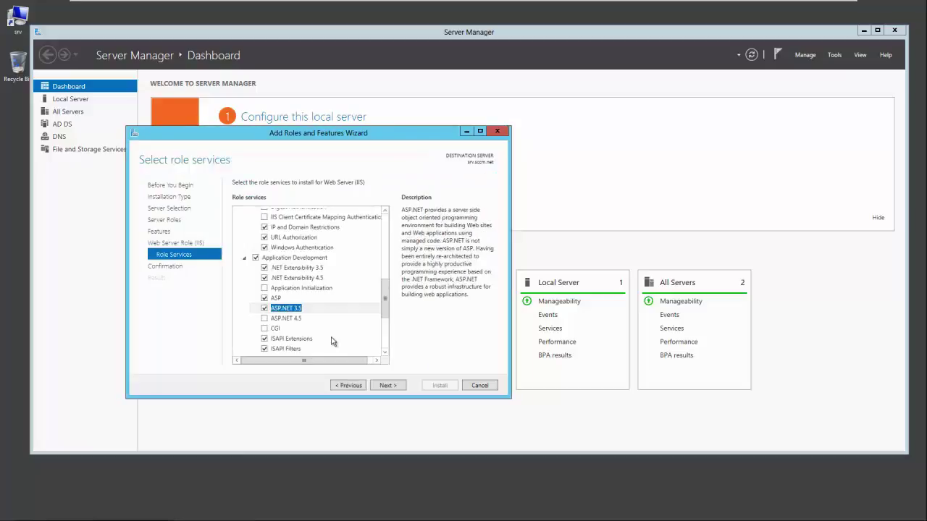
click(265, 319)
Add IIS 6 Metabase and WMI Compatibility, IIS Management Scripts and Tools, and Management Service.
drag(384, 310, 385, 343)
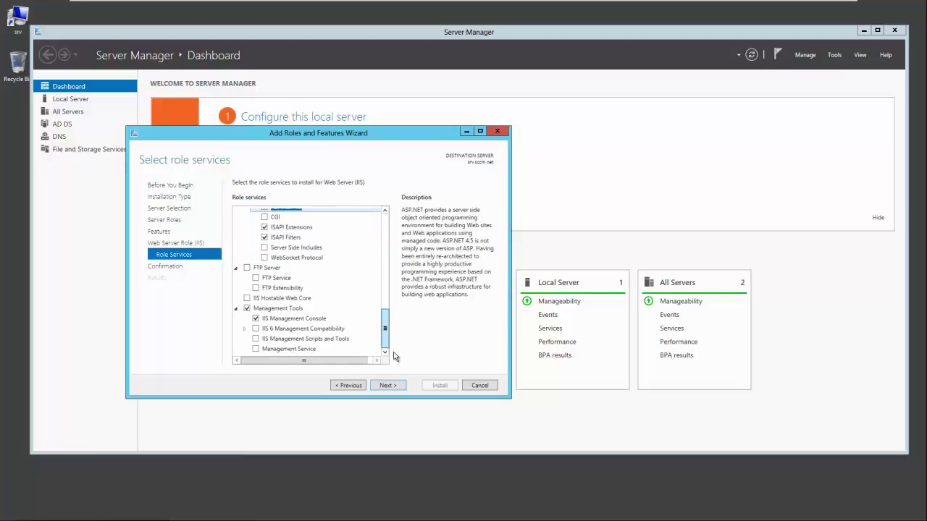
click(245, 330)
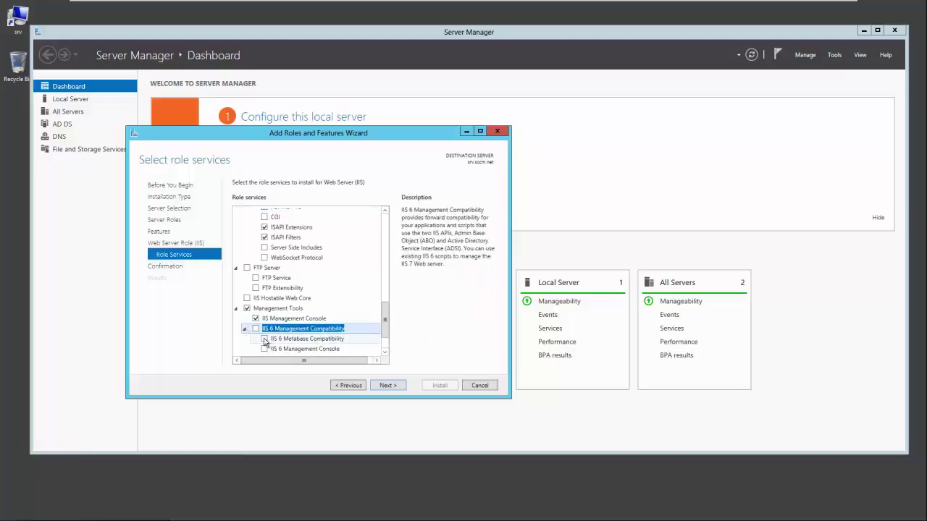
click(265, 339)
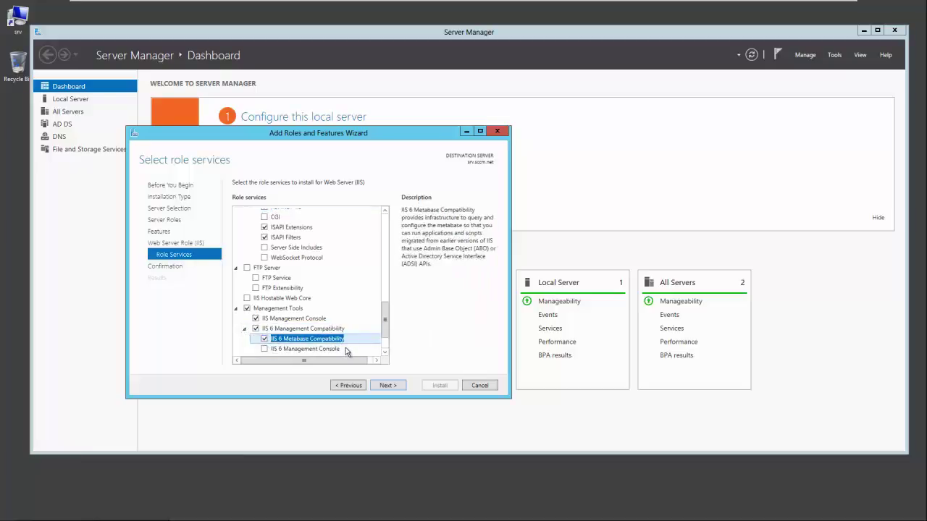
scroll(266, 332, down, 1)
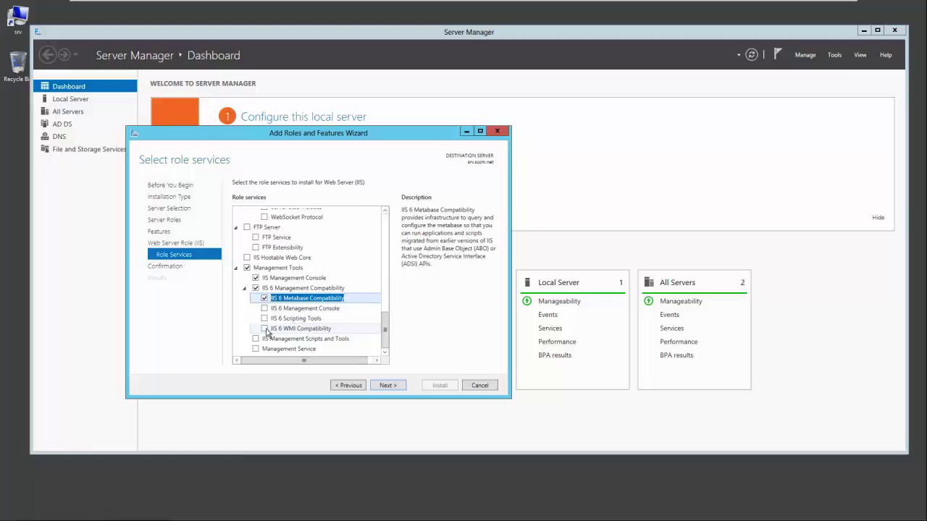
click(265, 330)
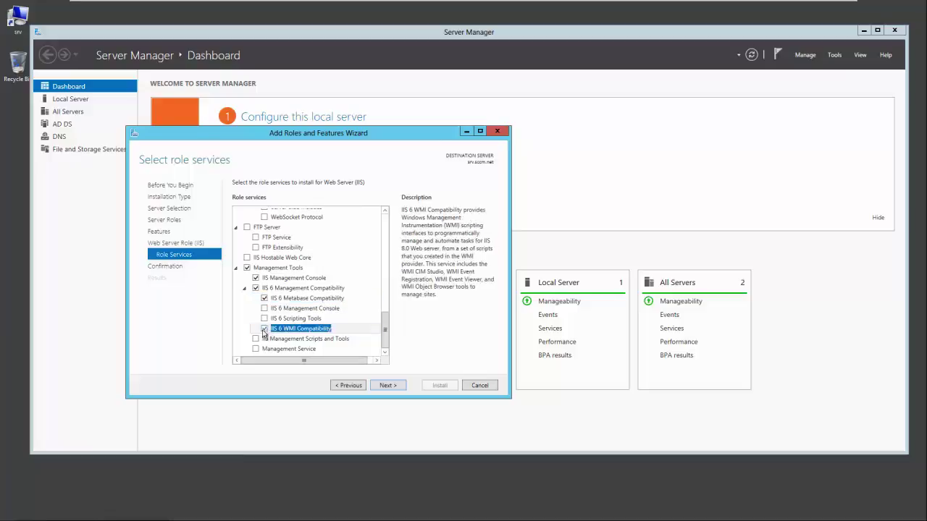
click(256, 339)
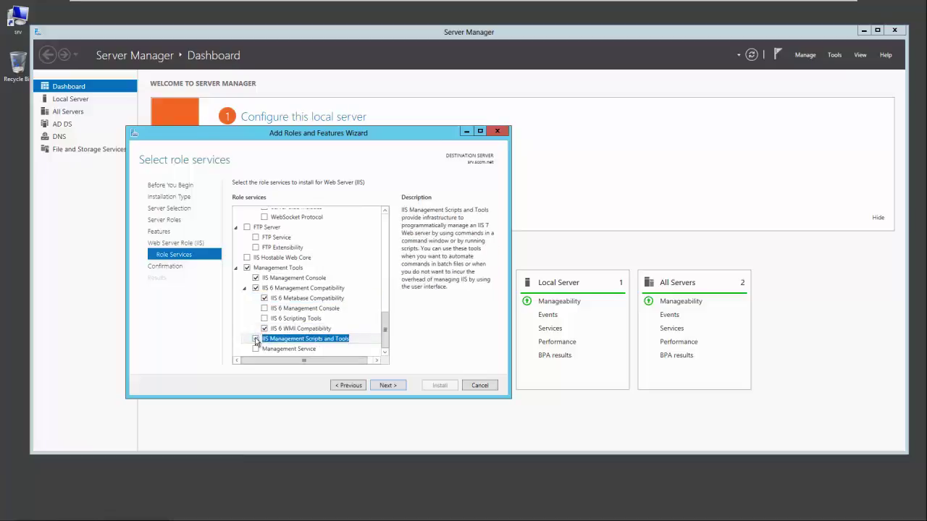
click(257, 340)
click(255, 349)
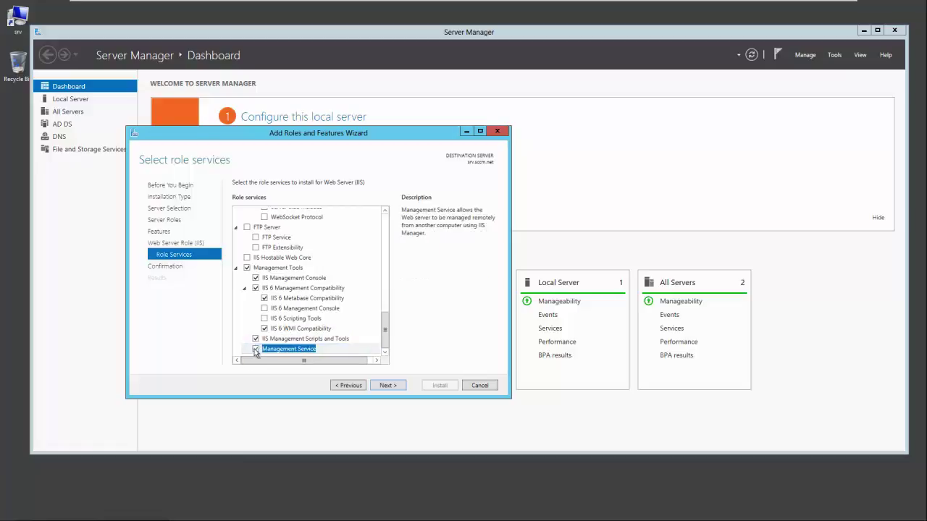
On the confirmation page, enter D:\sources\sxs as the alternate source path.
click(387, 385)
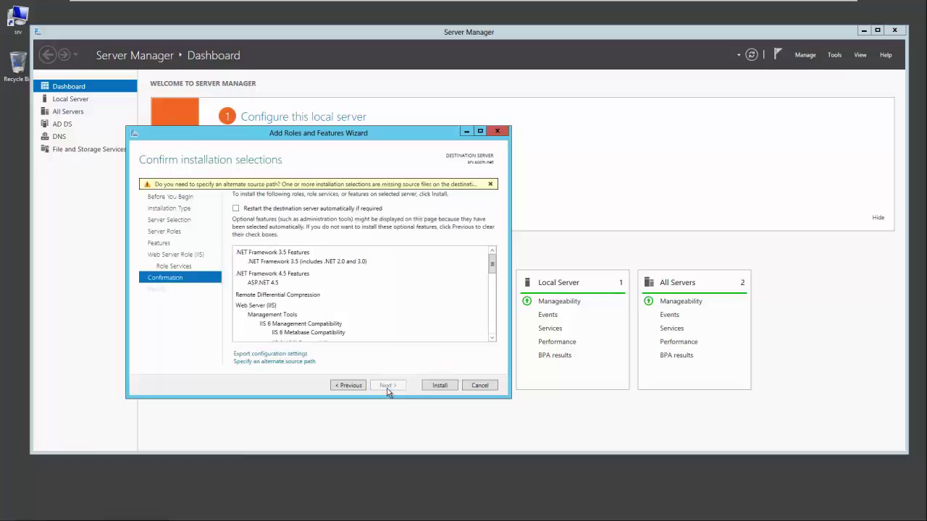
click(275, 362)
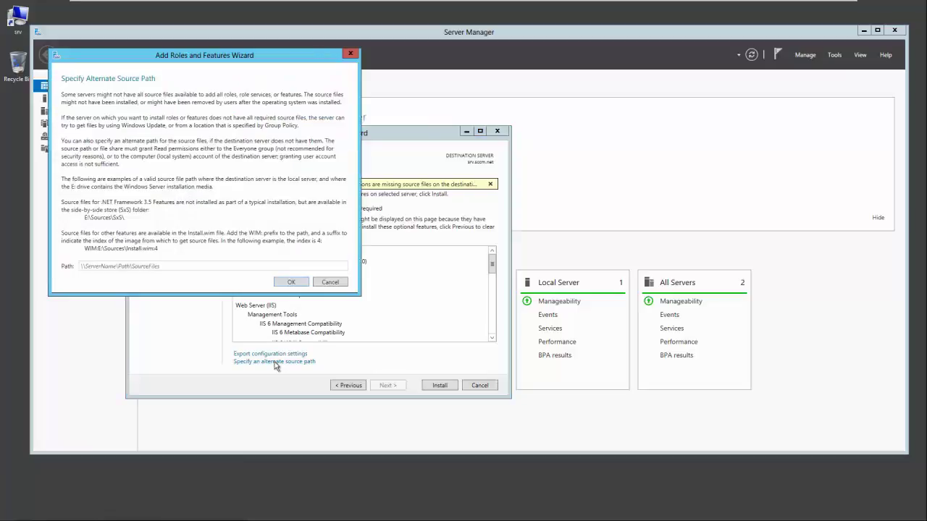
click(188, 266)
text(D)
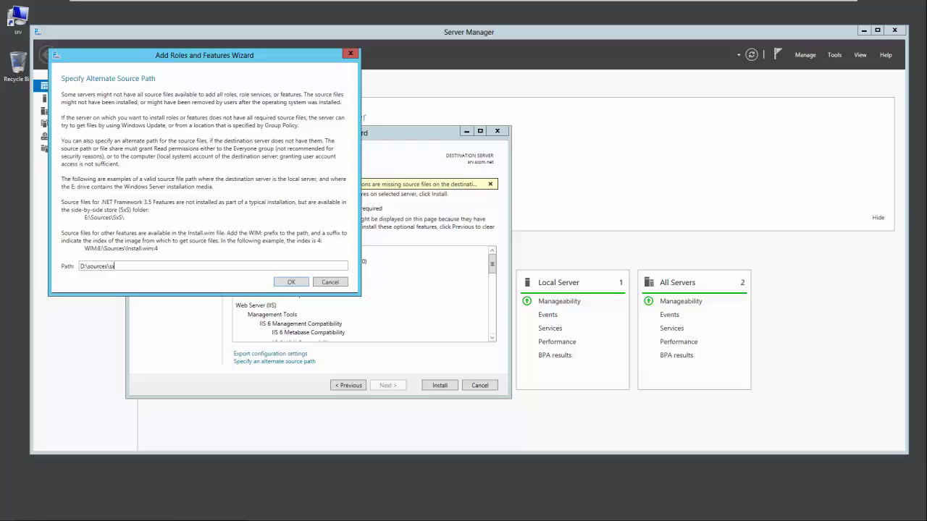
text(sources\sxs)
click(297, 284)
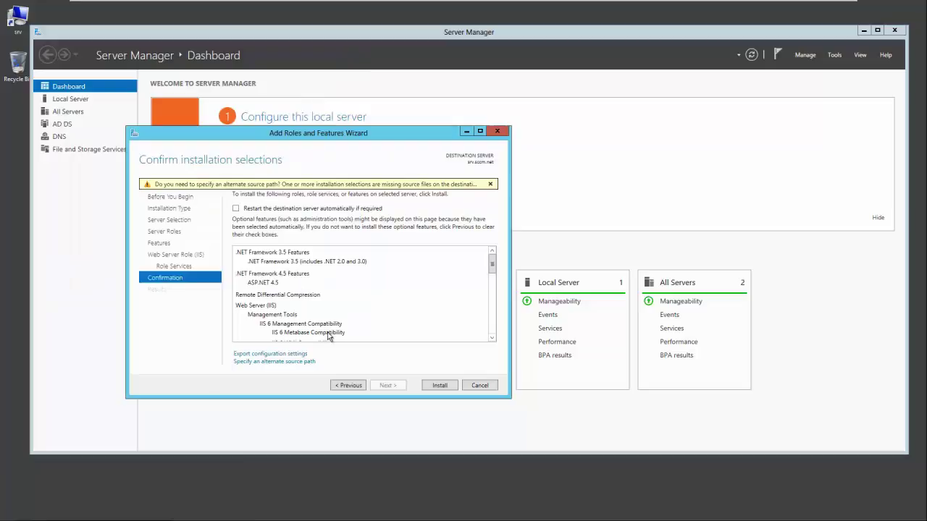
Install the selected roles and features and close the wizard once installation succeeds.
click(443, 385)
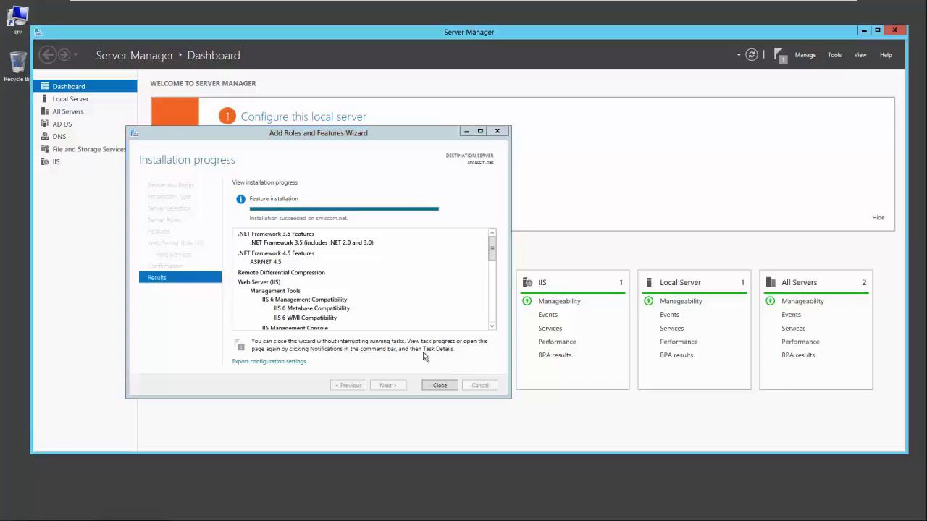
click(439, 385)
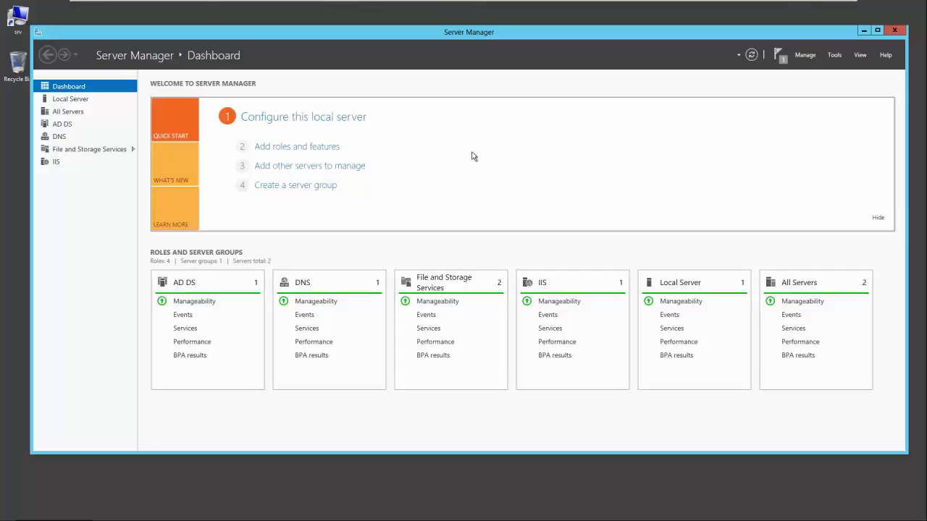
mouse_move(804, 4)
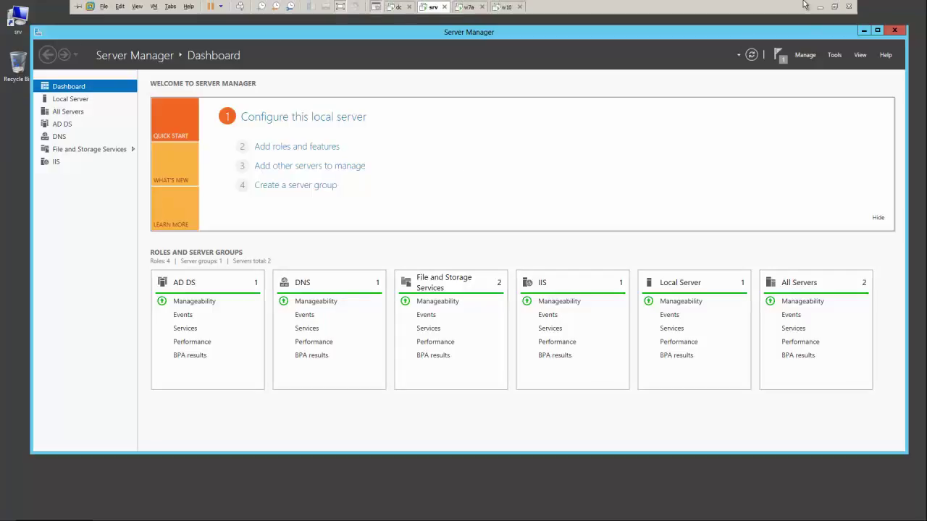
On the dc machine, launch ADSI Edit from Server Manager's Tools and enlarge its window.
click(399, 7)
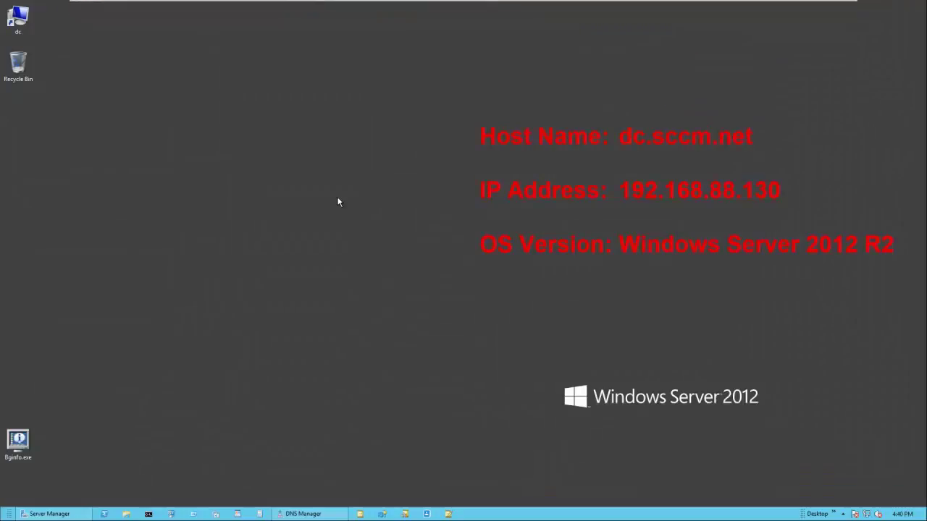
click(47, 513)
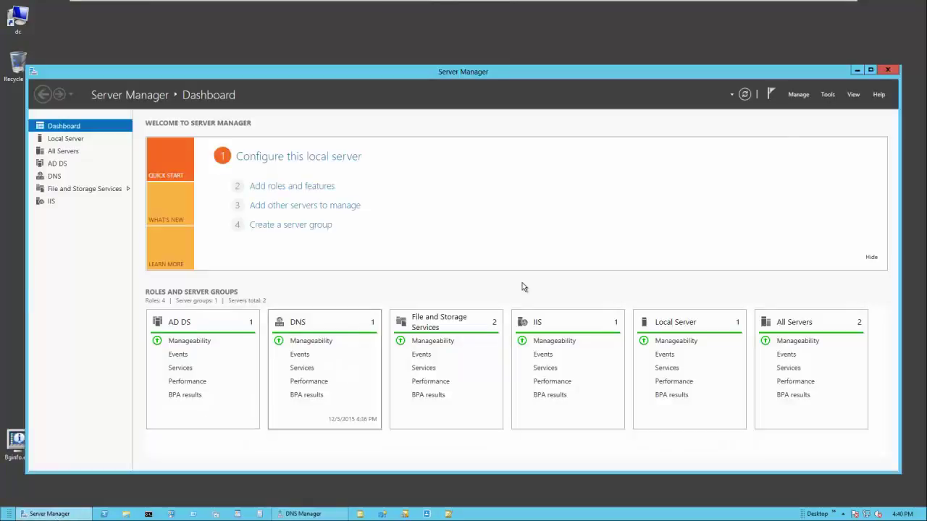
click(828, 95)
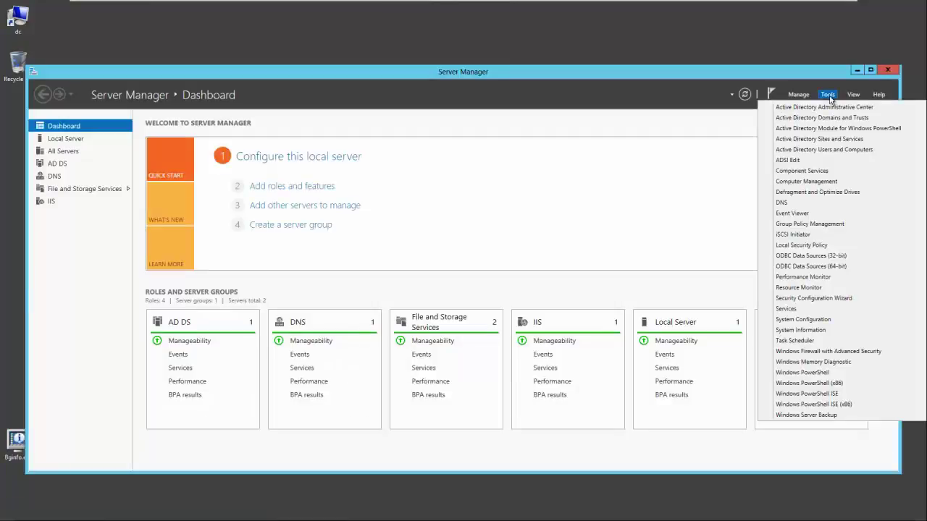
click(788, 161)
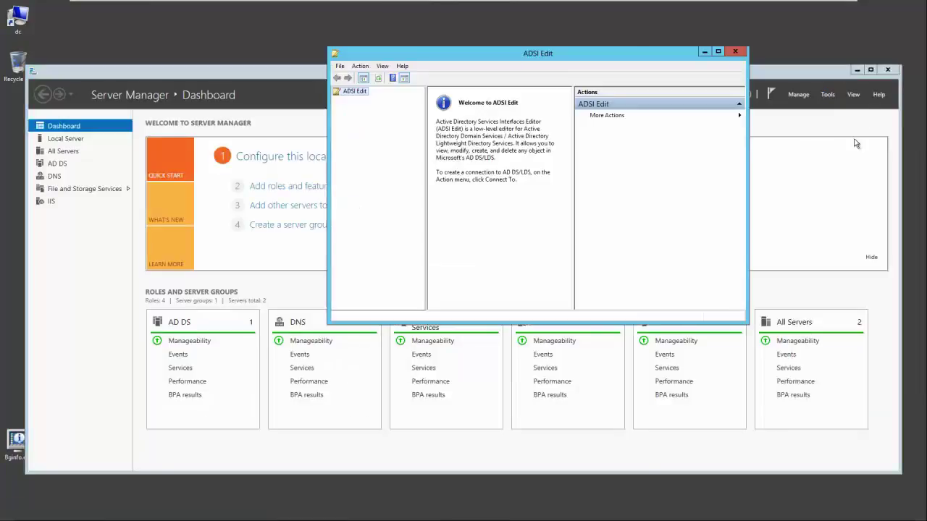
click(857, 70)
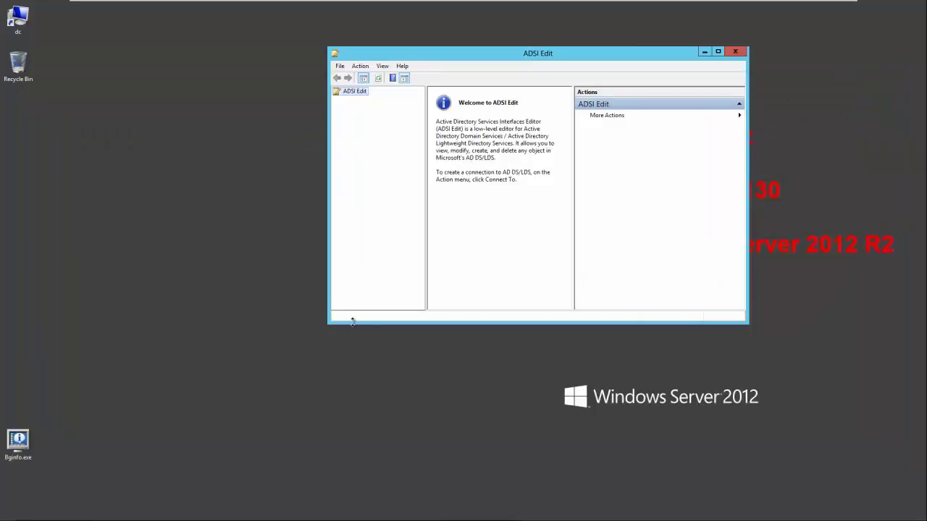
drag(329, 324, 219, 394)
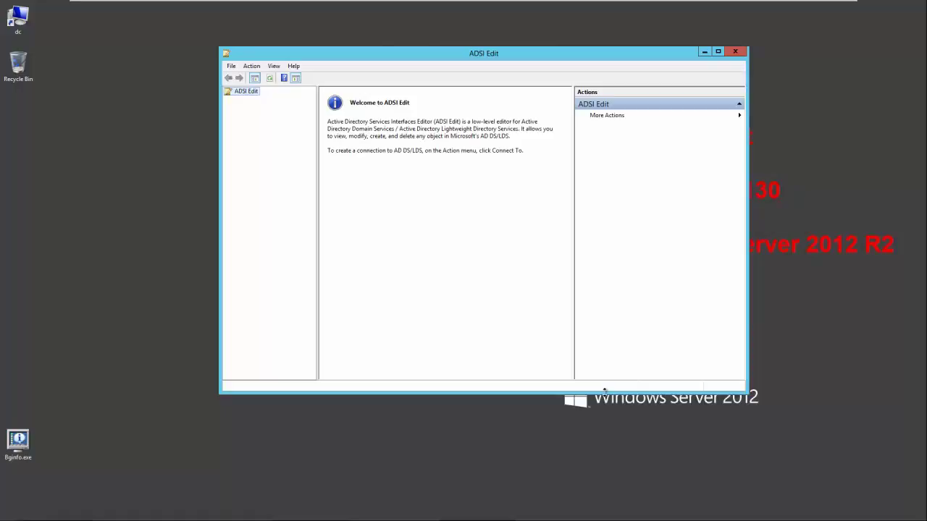
drag(744, 391, 814, 469)
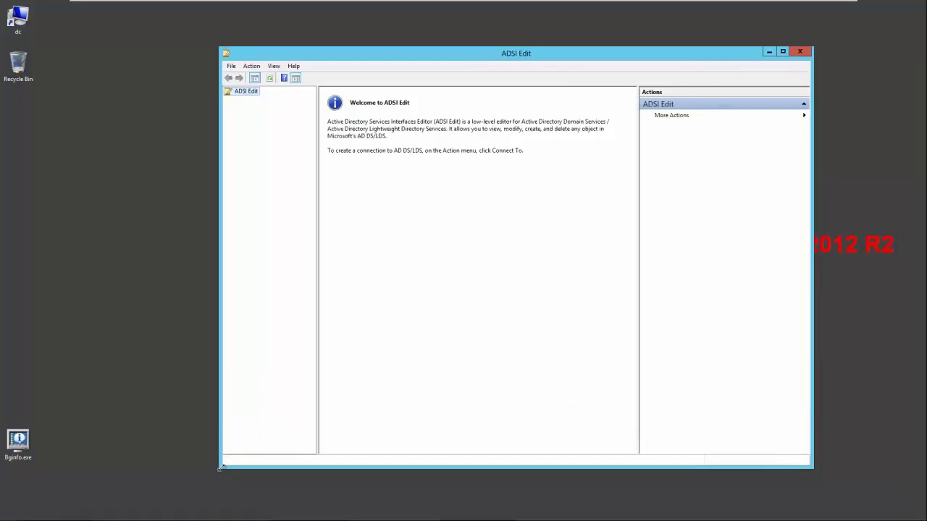
drag(224, 477, 162, 486)
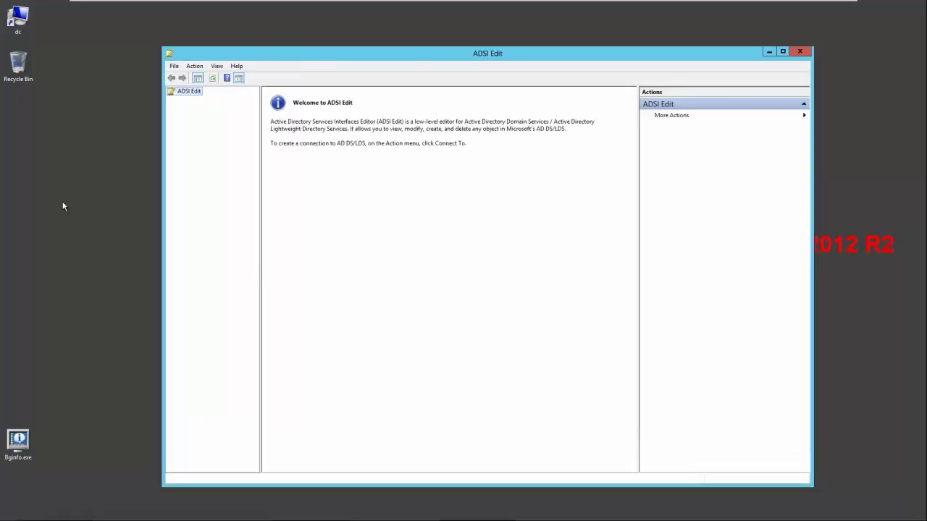
Connect ADSI Edit to the Default naming context and open it.
right_click(182, 95)
click(200, 103)
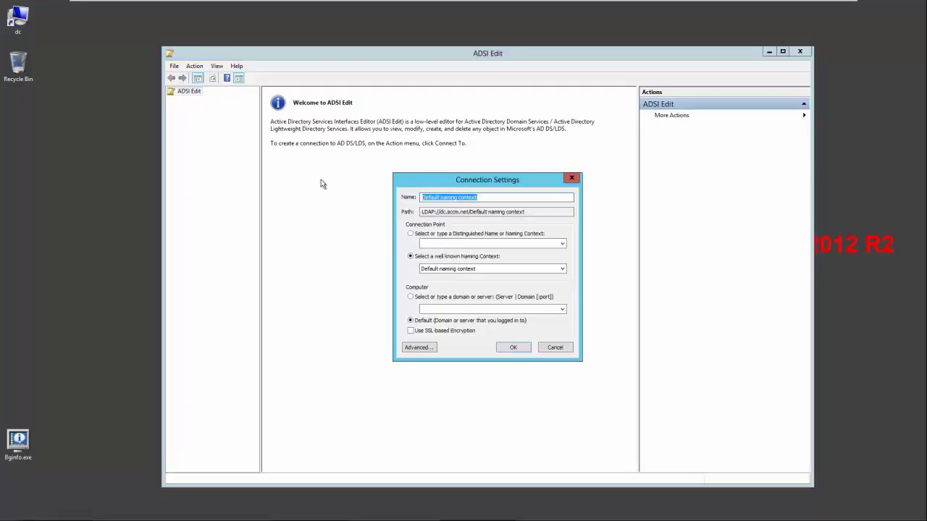
click(512, 349)
click(196, 100)
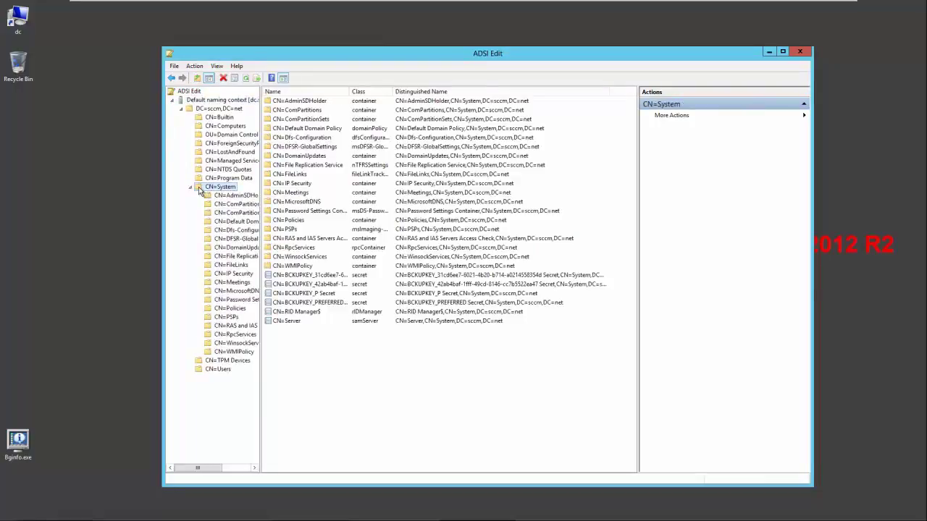
Create a container-class object with cn 'System Management' under CN=System.
right_click(200, 190)
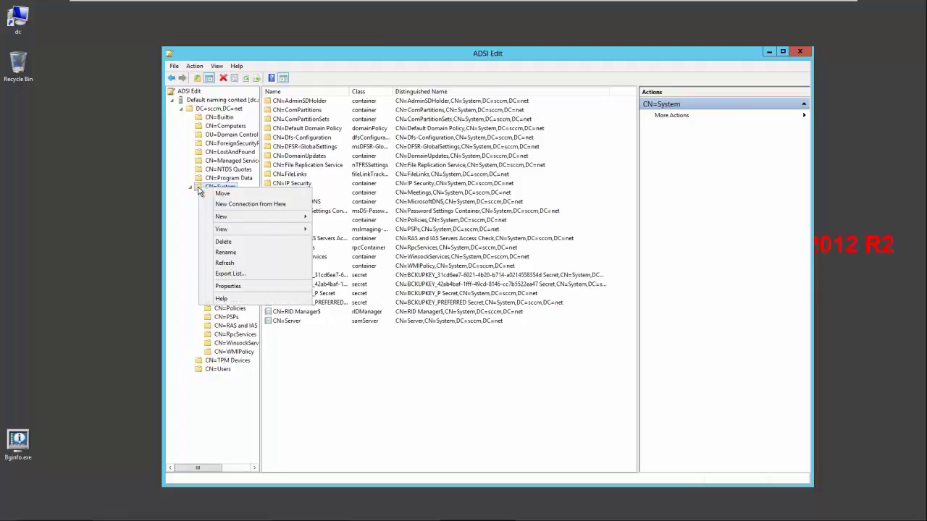
mouse_move(237, 217)
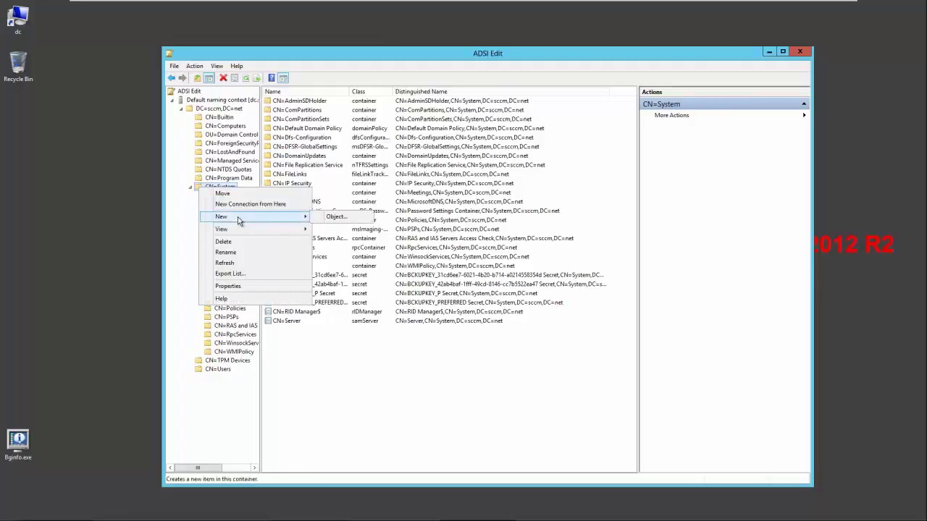
click(335, 218)
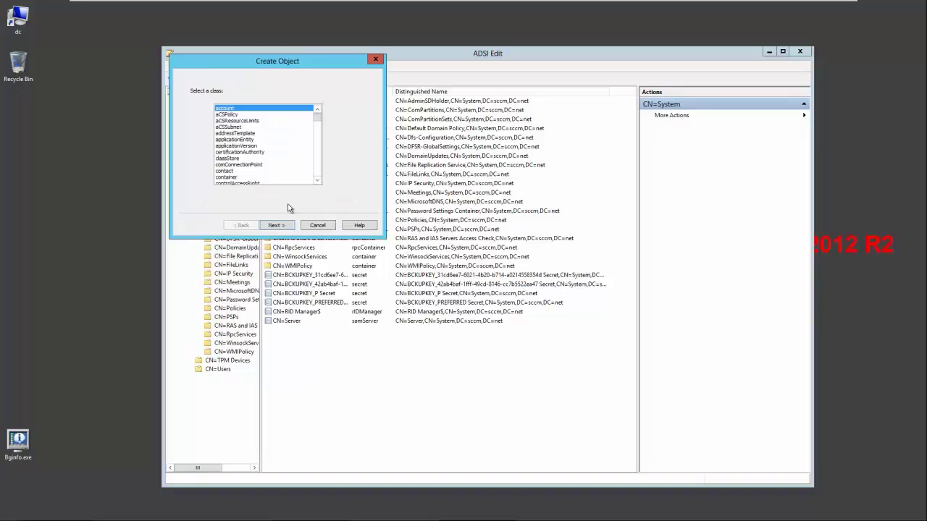
click(232, 178)
click(287, 226)
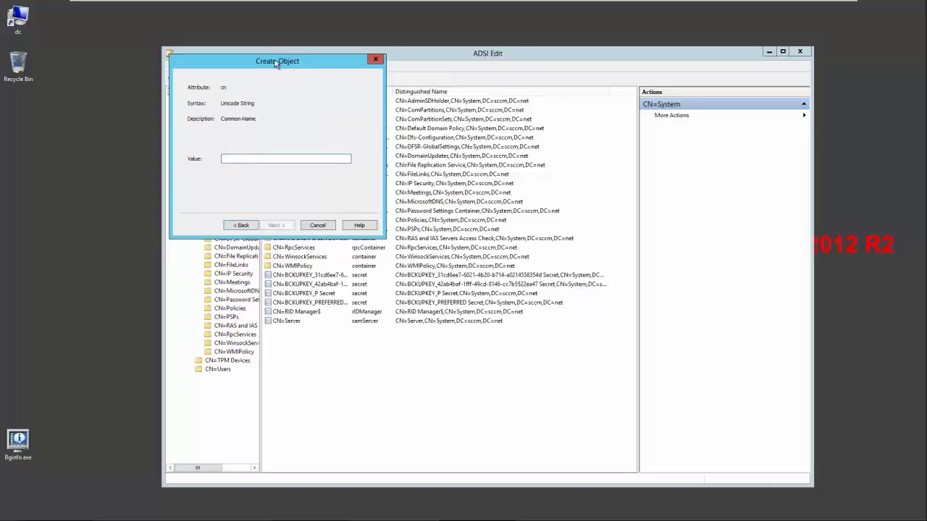
drag(277, 62, 449, 130)
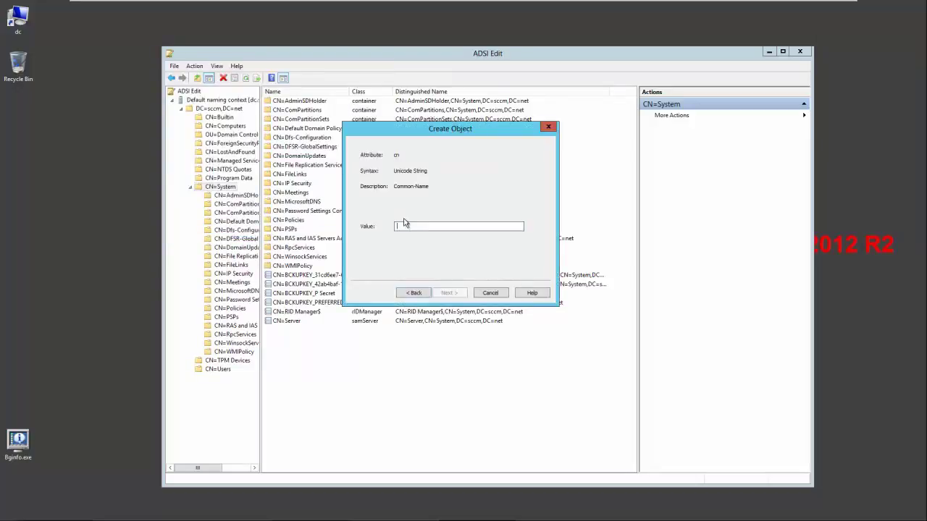
text(System Ma)
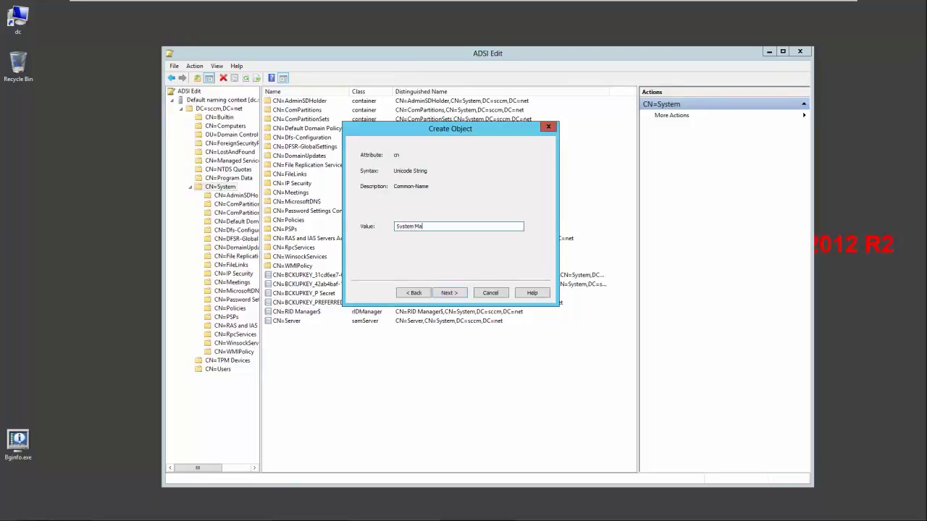
text(nagement)
click(443, 295)
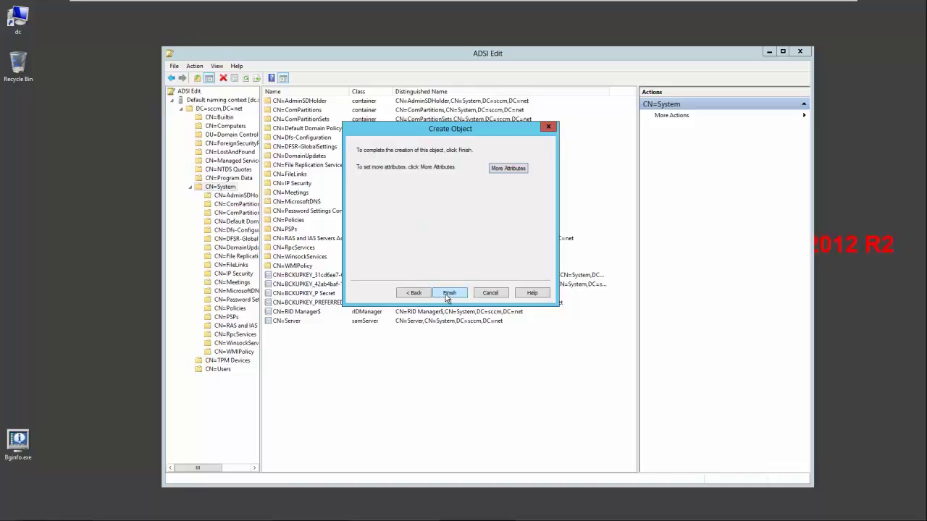
click(447, 293)
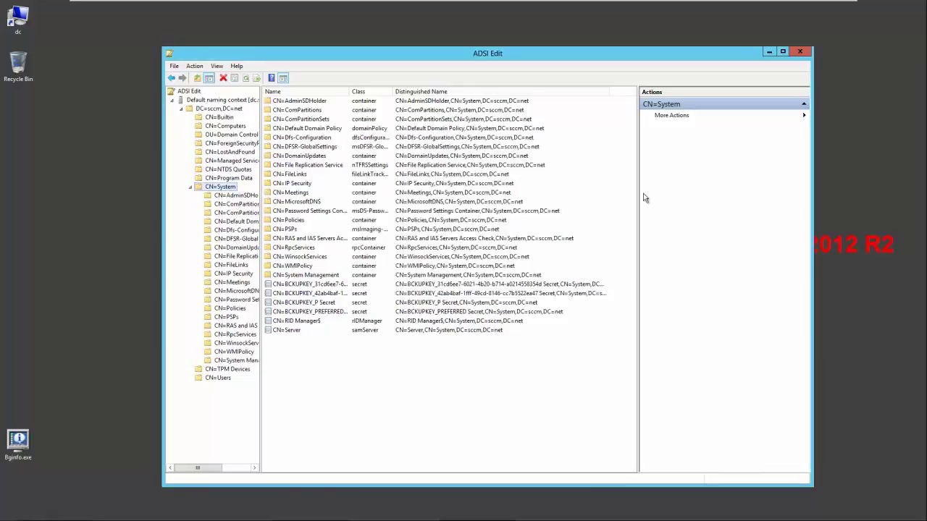
Enable Advanced Features in ADUC and select System Management inside sccm.net's System container.
mouse_move(134, 516)
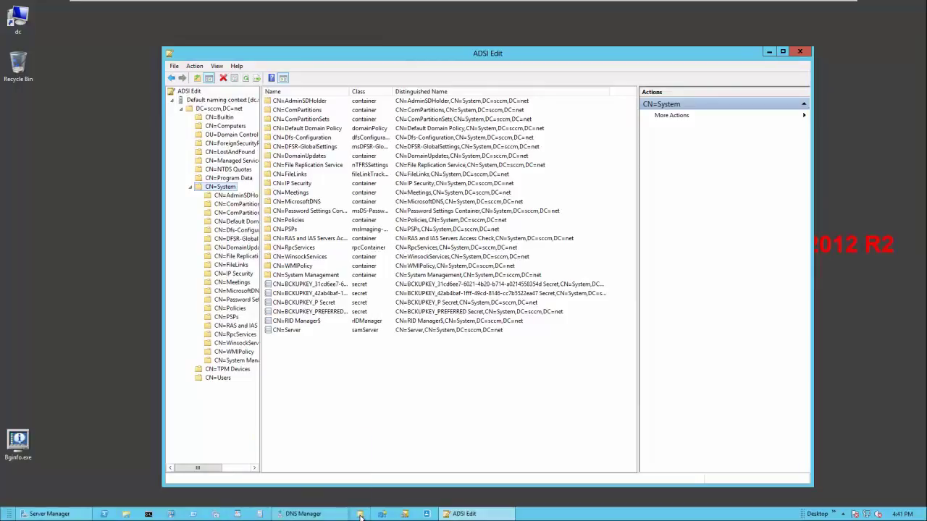
key(alt+Tab)
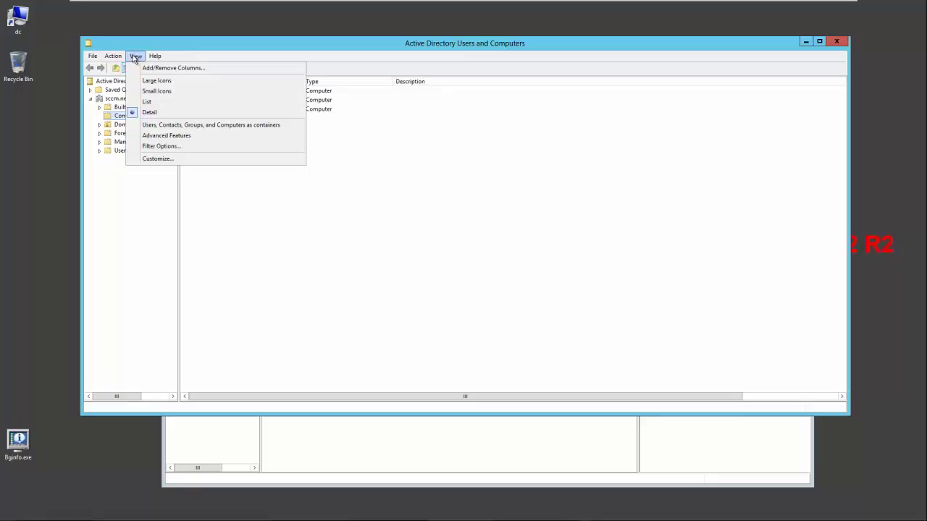
click(154, 135)
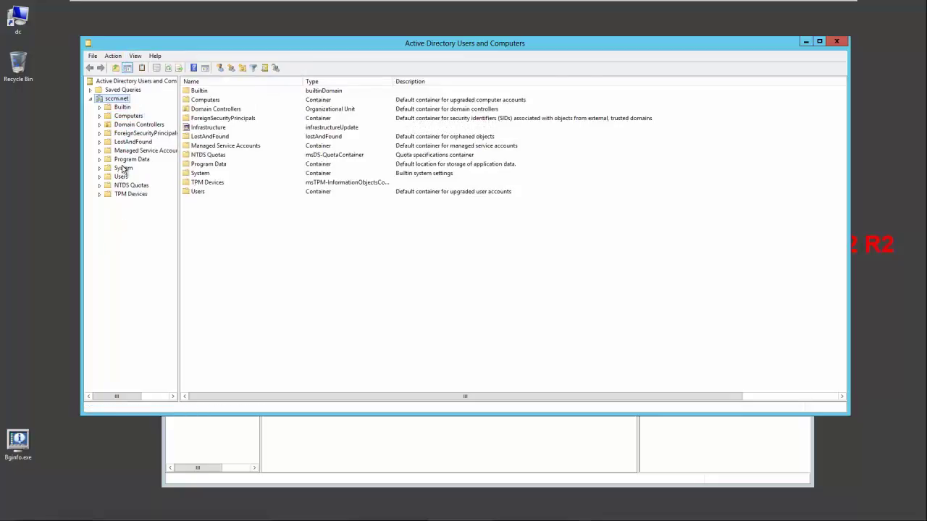
click(100, 168)
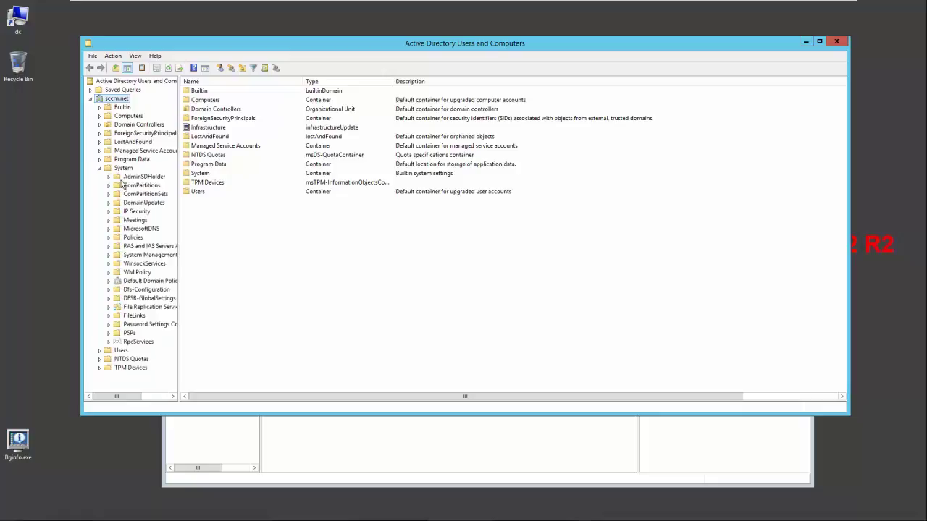
click(121, 168)
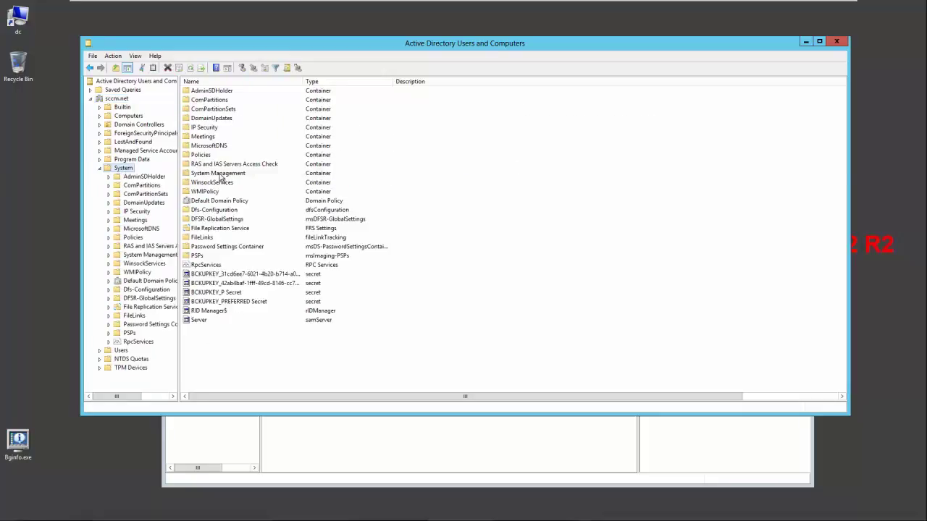
click(220, 174)
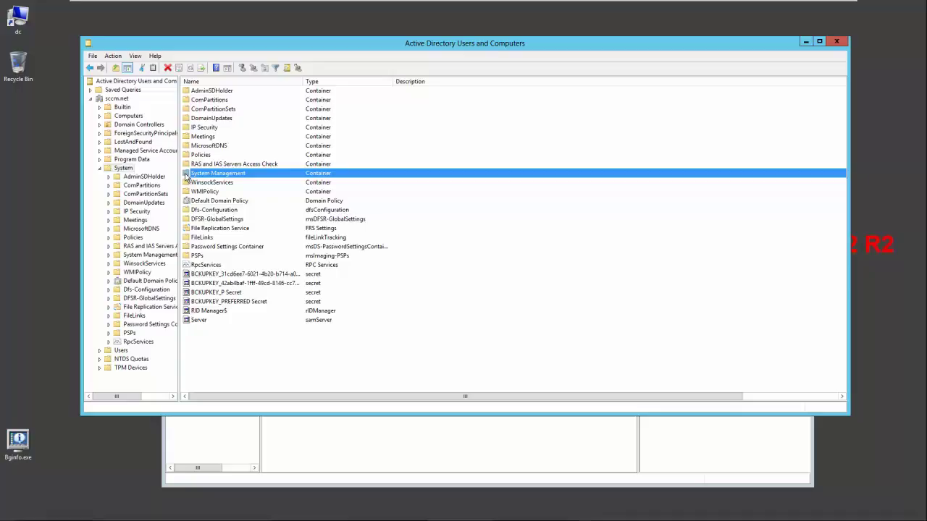
Add the SRV computer account to System Management's security permissions with Full control allowed.
right_click(187, 177)
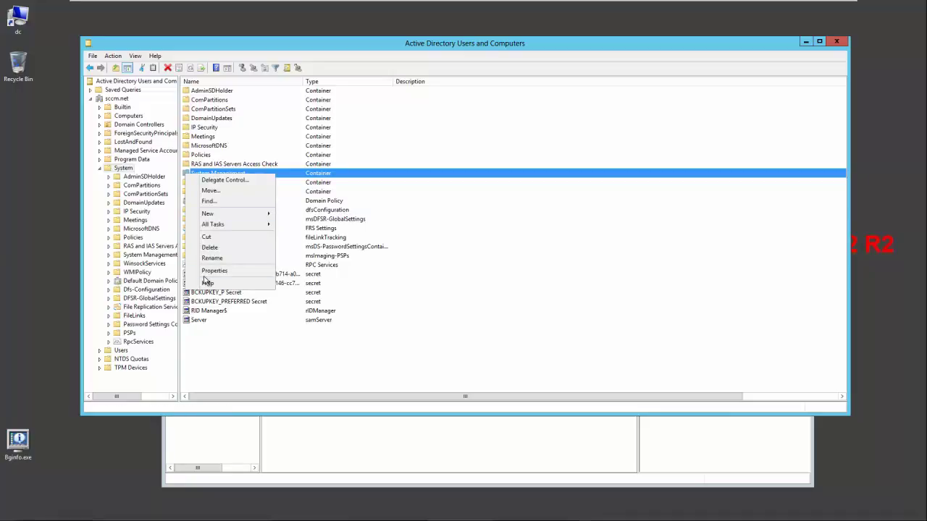
click(208, 273)
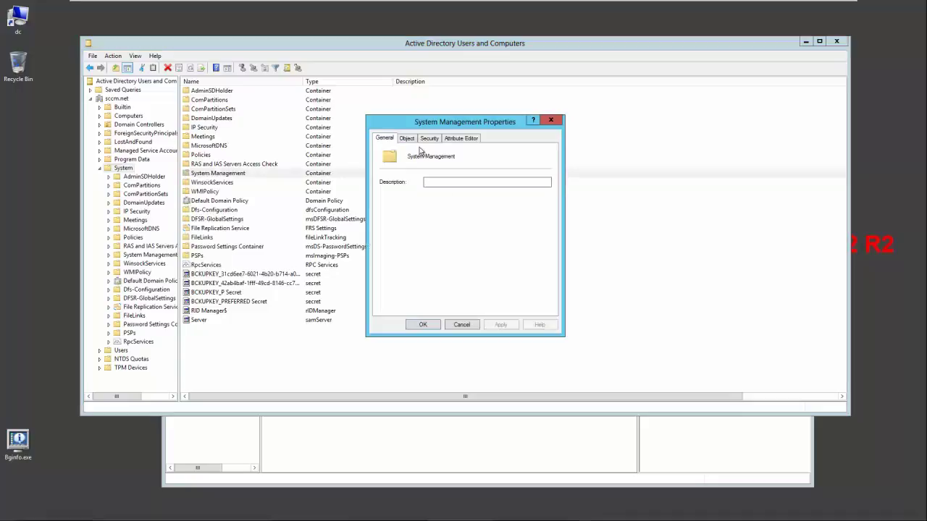
click(428, 140)
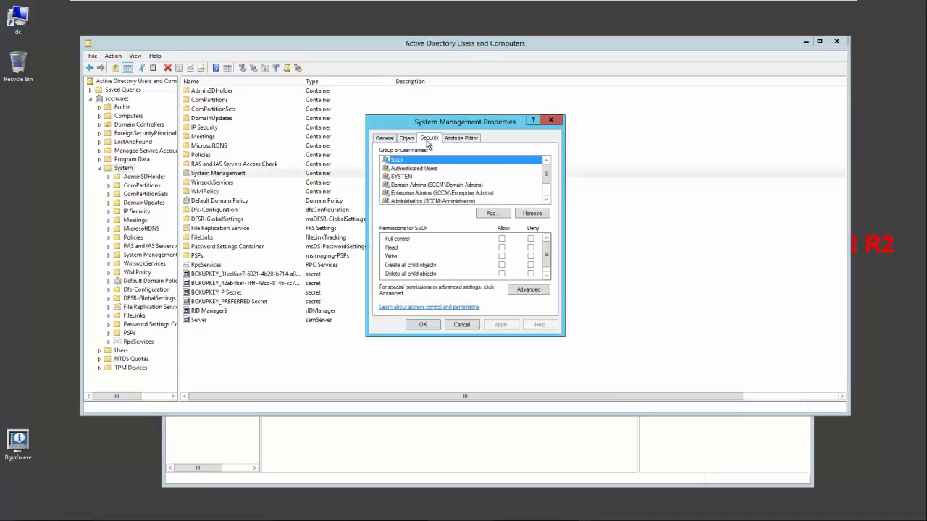
click(489, 213)
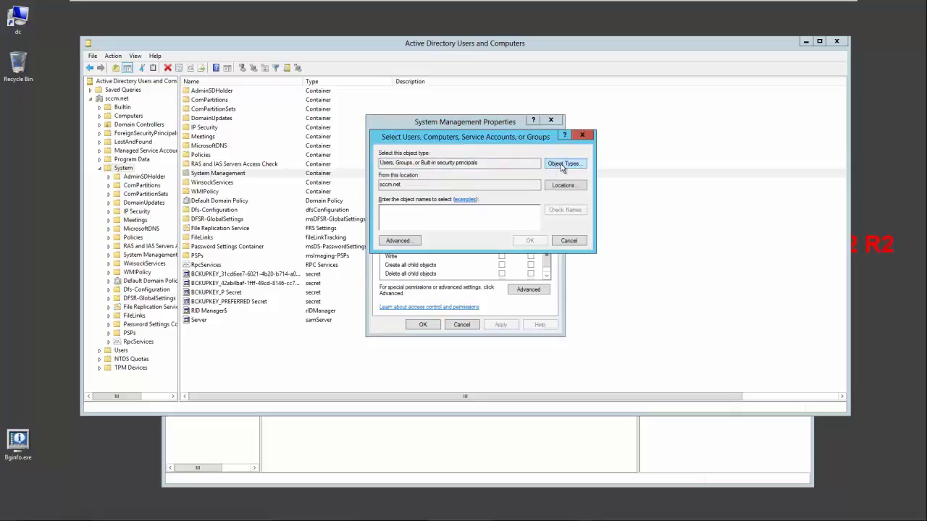
click(562, 165)
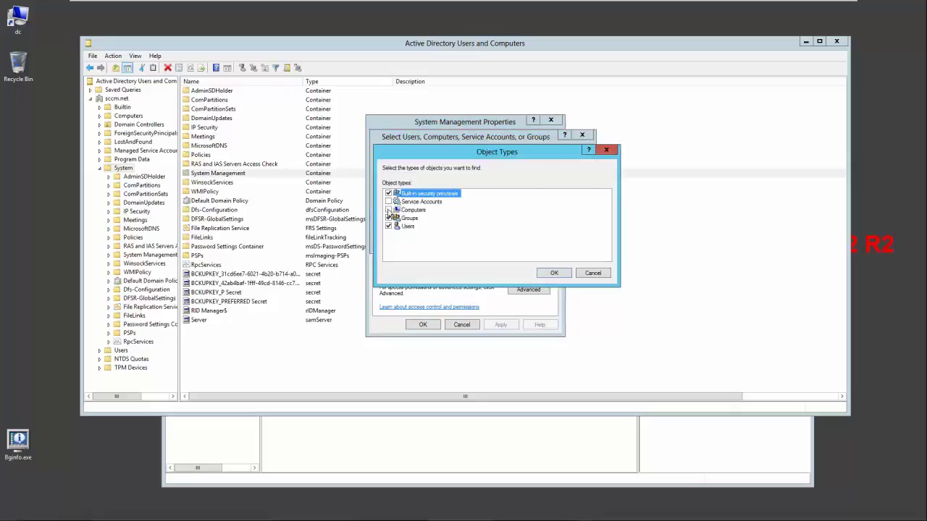
click(551, 275)
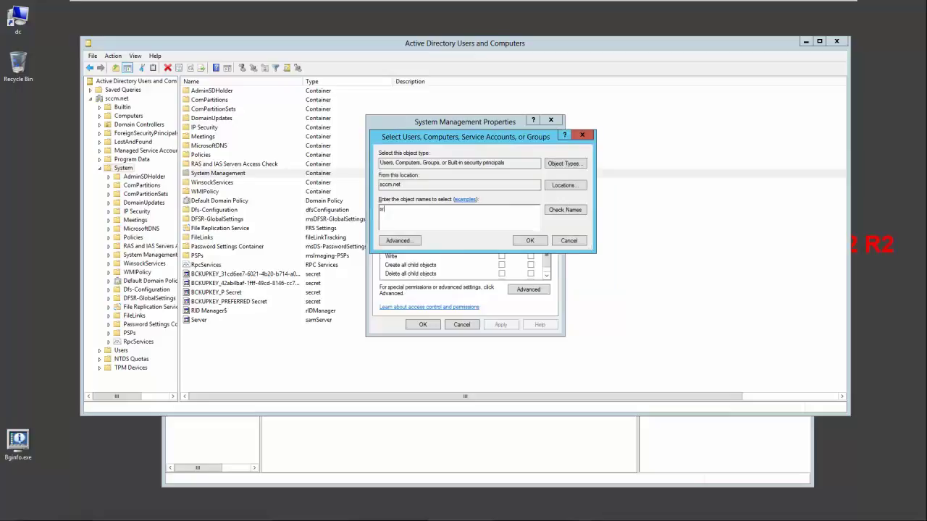
click(534, 241)
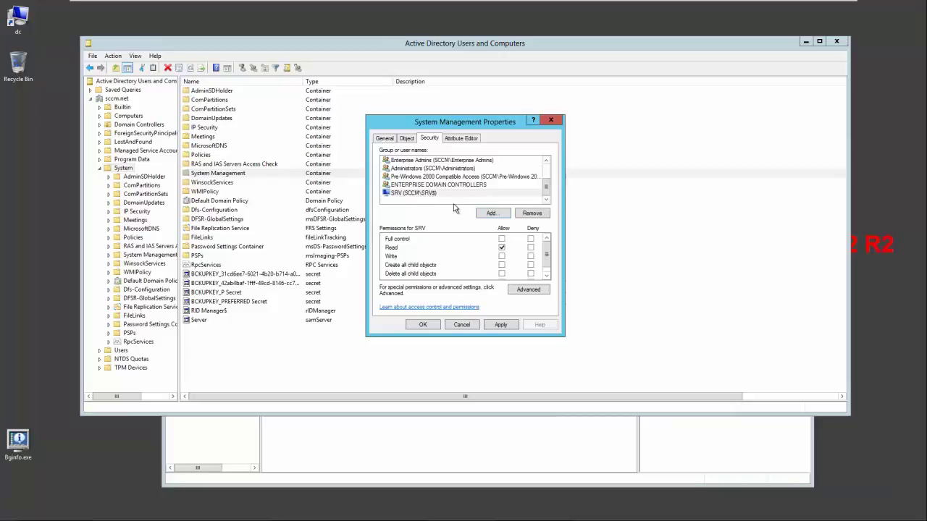
click(501, 239)
Set SRV's permission entry to apply to this object and all descendant objects, then save.
click(523, 291)
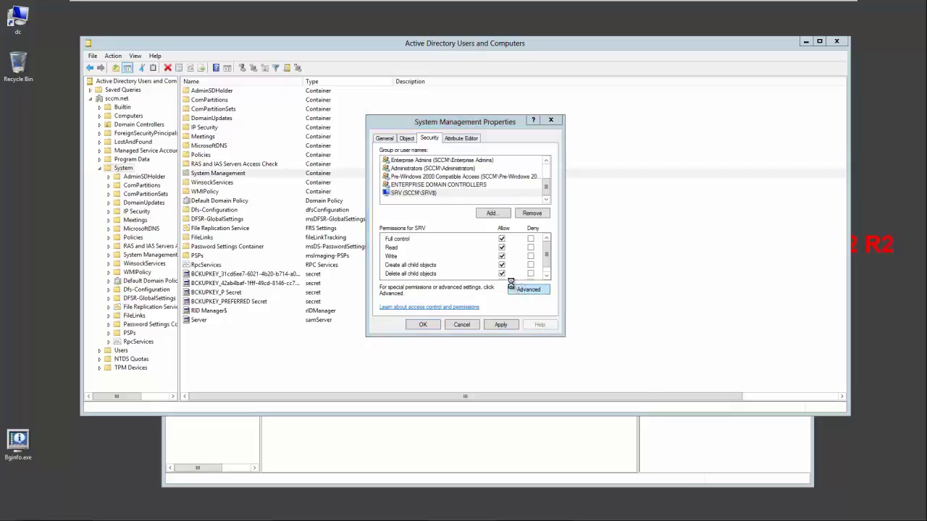
click(355, 267)
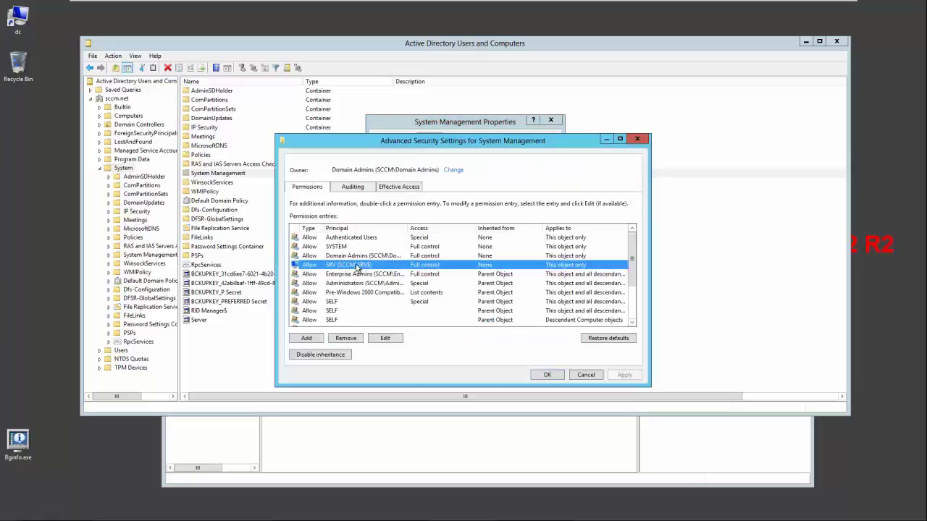
click(389, 337)
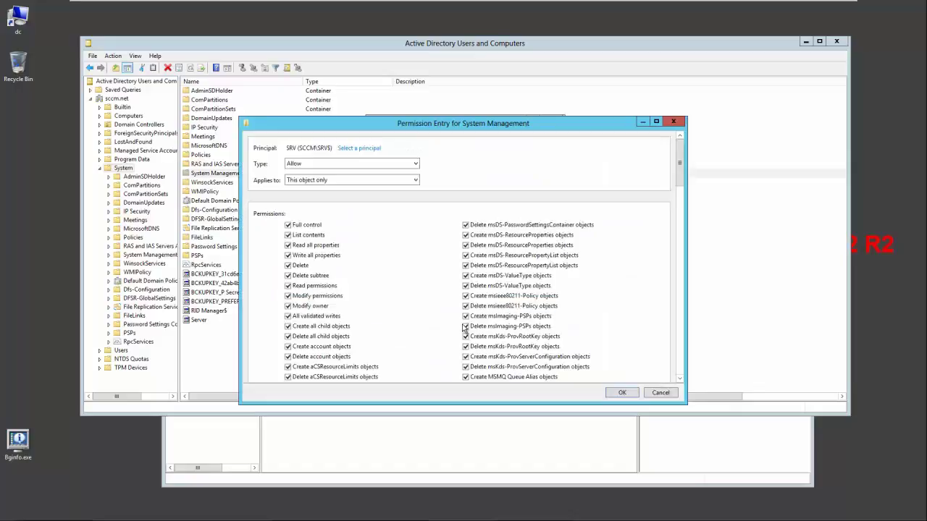
click(416, 181)
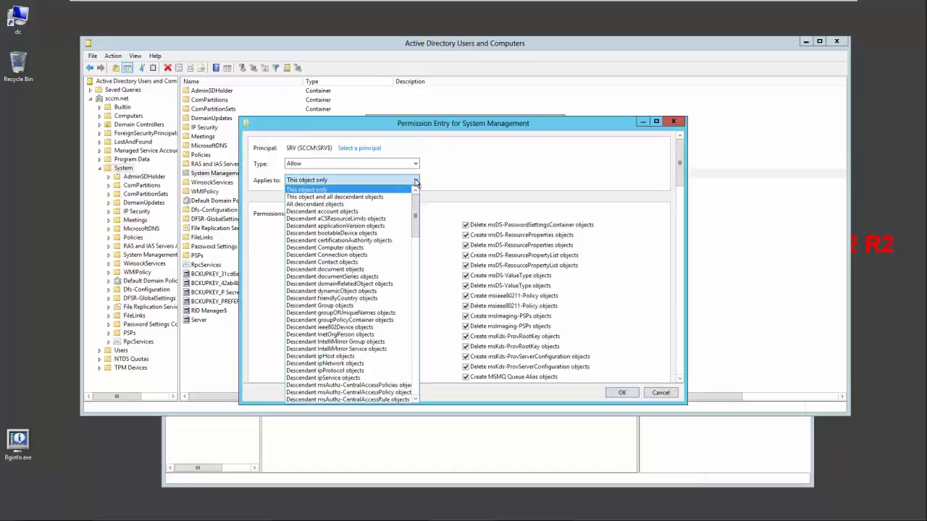
click(356, 195)
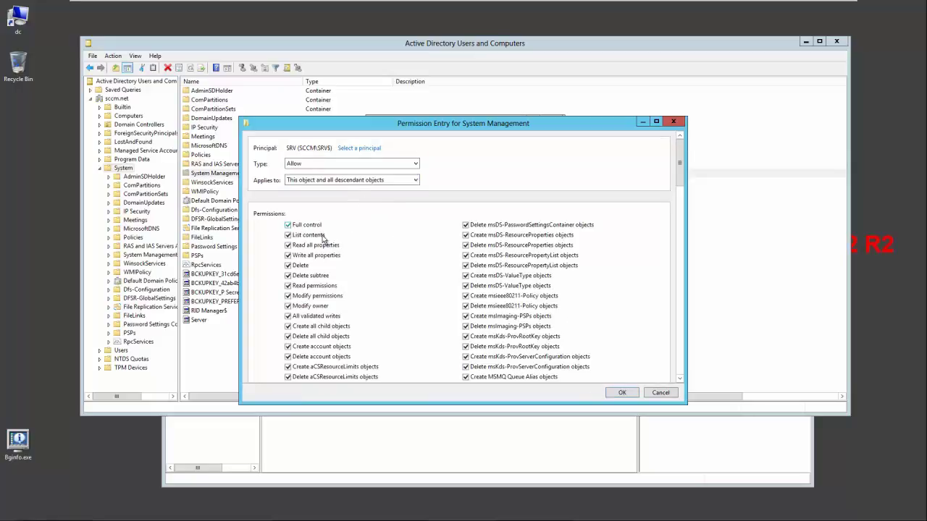
click(621, 393)
click(547, 376)
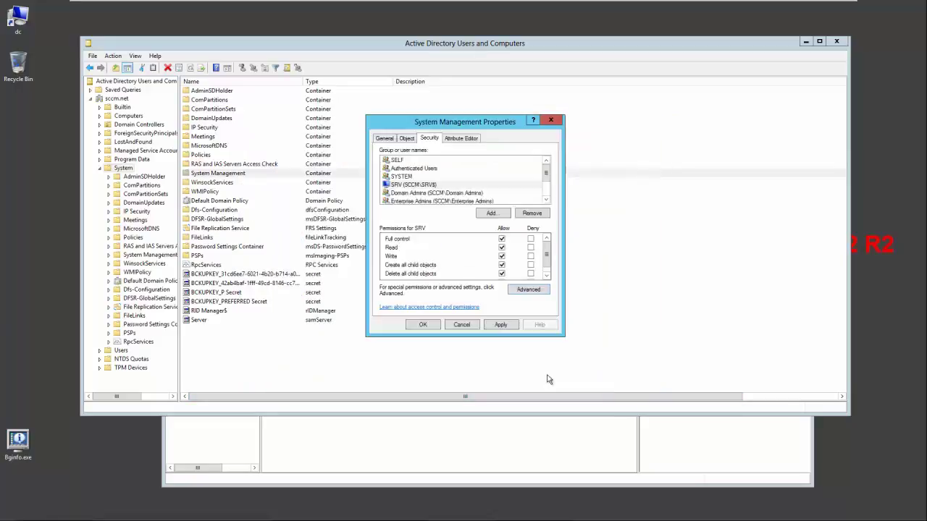
click(433, 331)
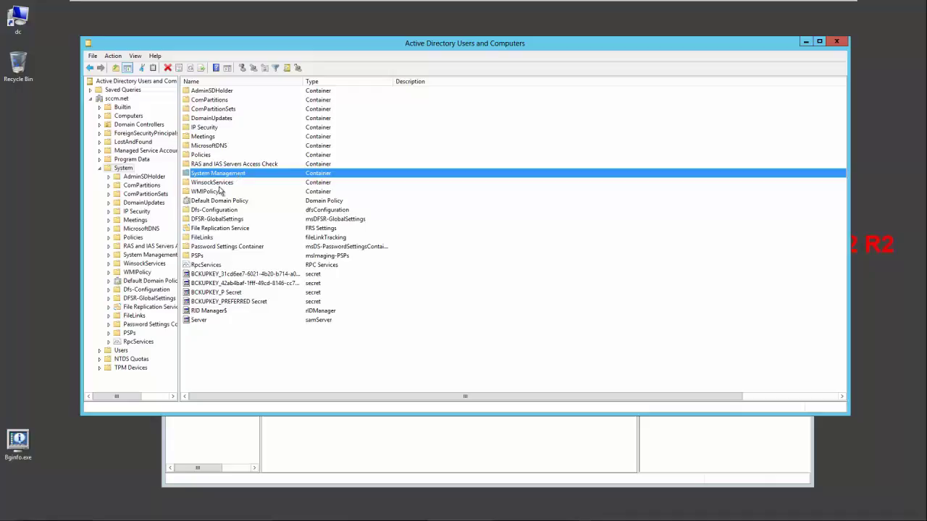
On the srv machine, browse to the D:\SMSSETUP\BIN\X64 folder on the Configmgr sp2 disc.
mouse_move(401, 6)
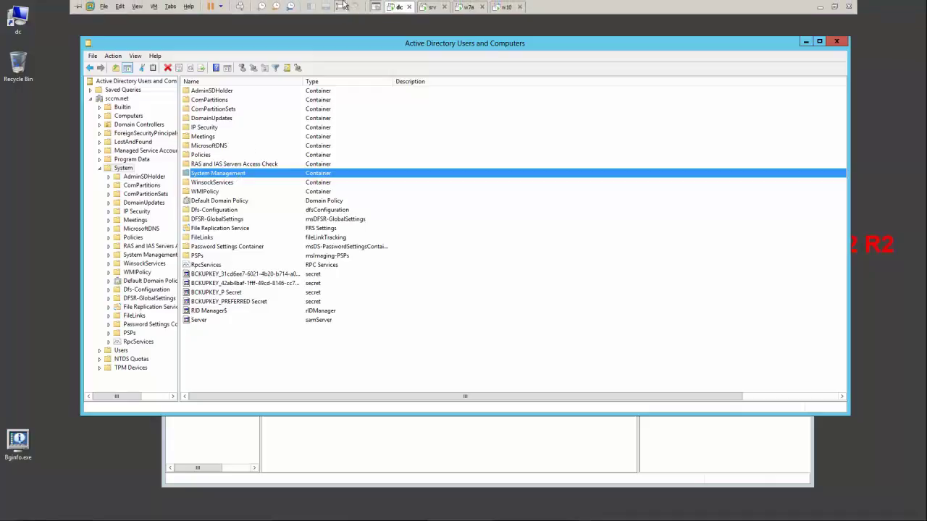
click(433, 7)
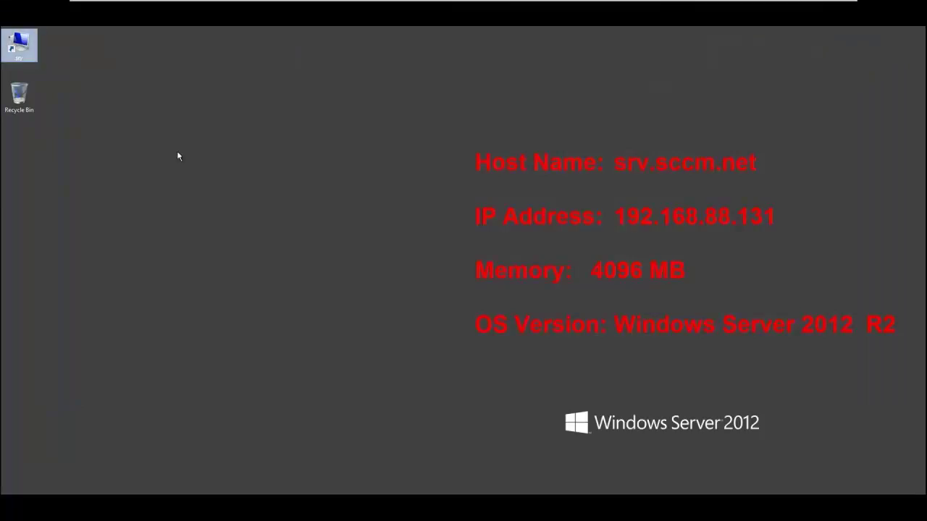
key(super+e)
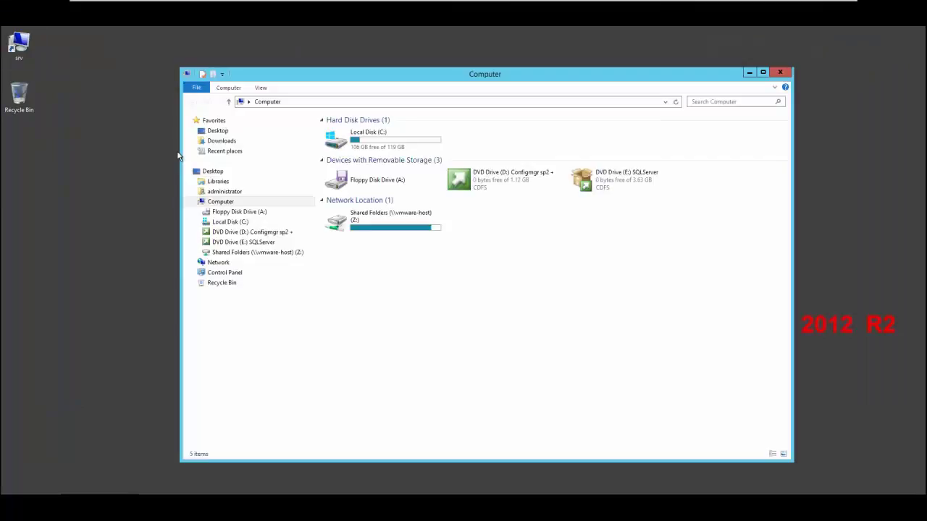
click(232, 233)
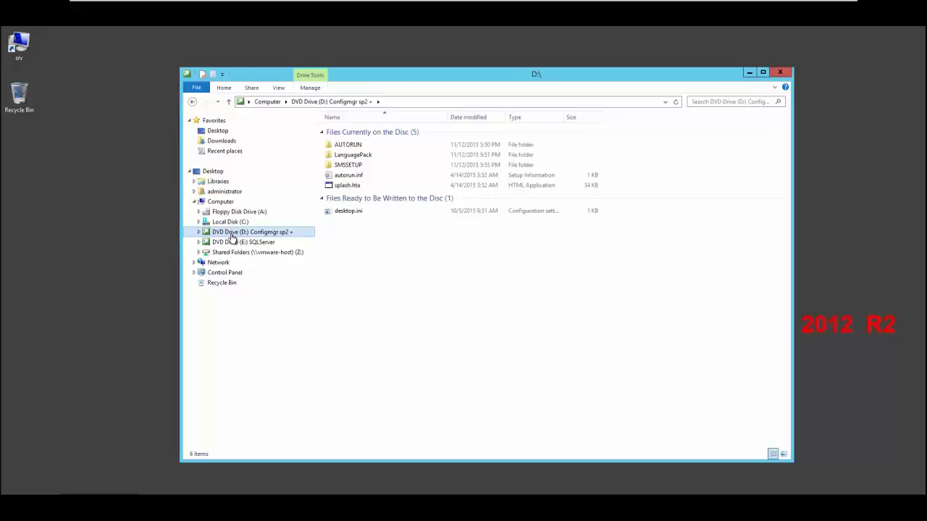
click(347, 167)
double_click(347, 167)
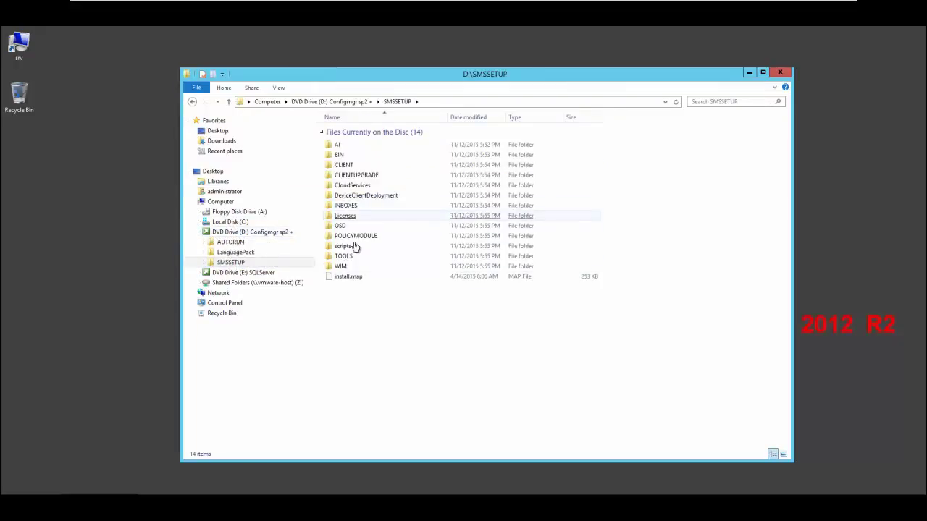
double_click(341, 156)
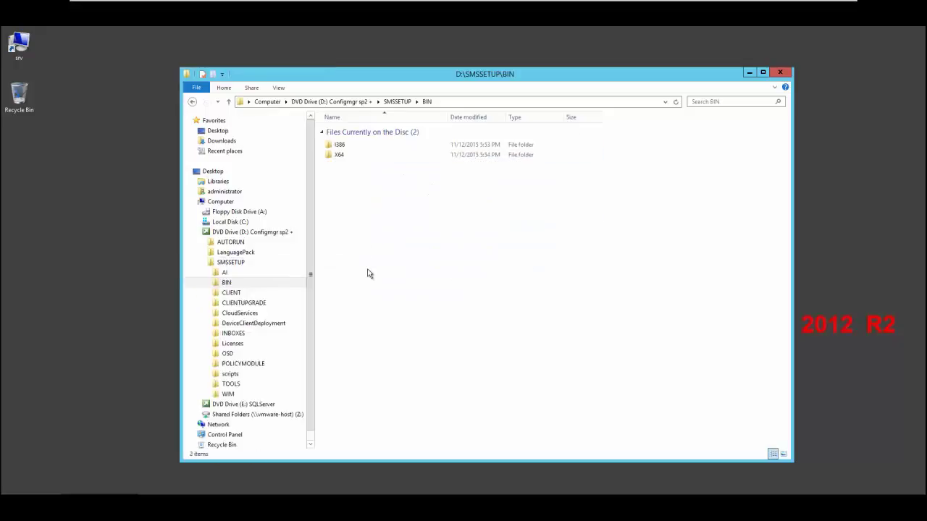
double_click(337, 155)
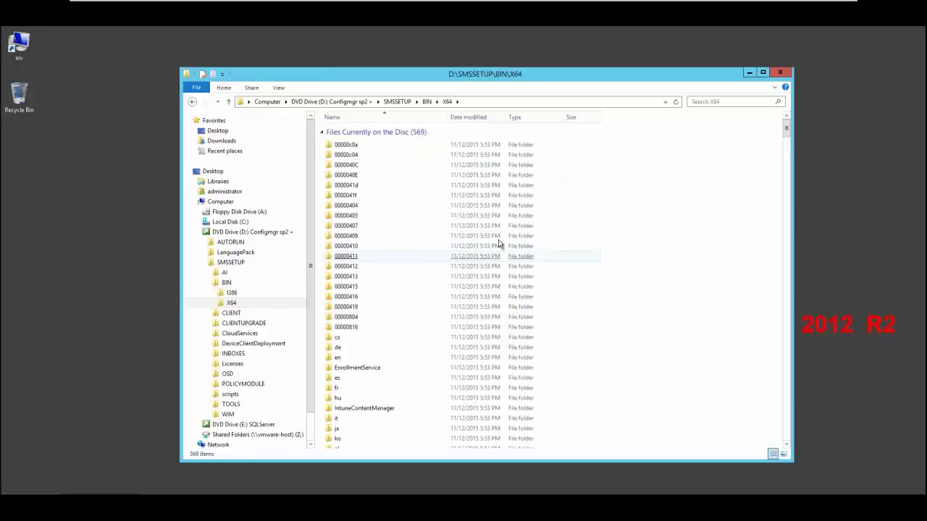
Show the folder as a List and run extadsch.exe to extend the Active Directory schema.
click(280, 88)
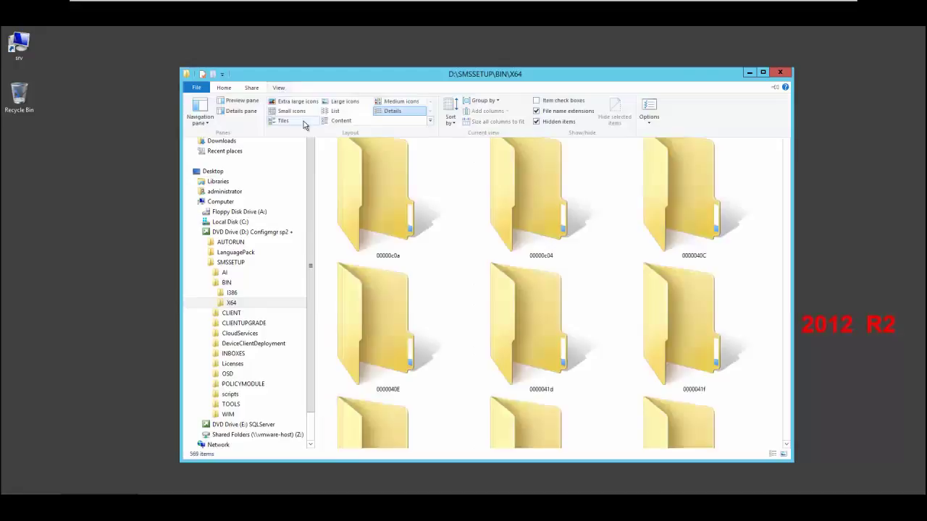
click(338, 119)
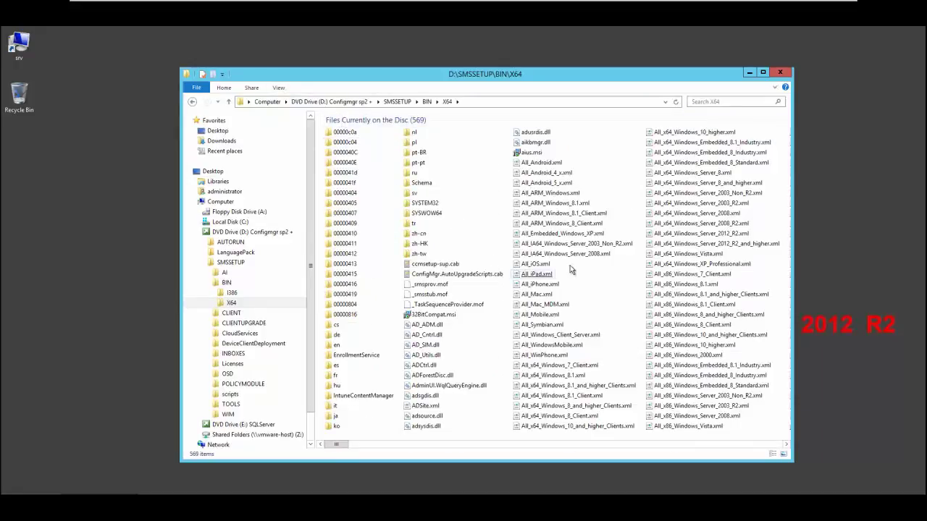
scroll(590, 292, down, 5)
click(559, 335)
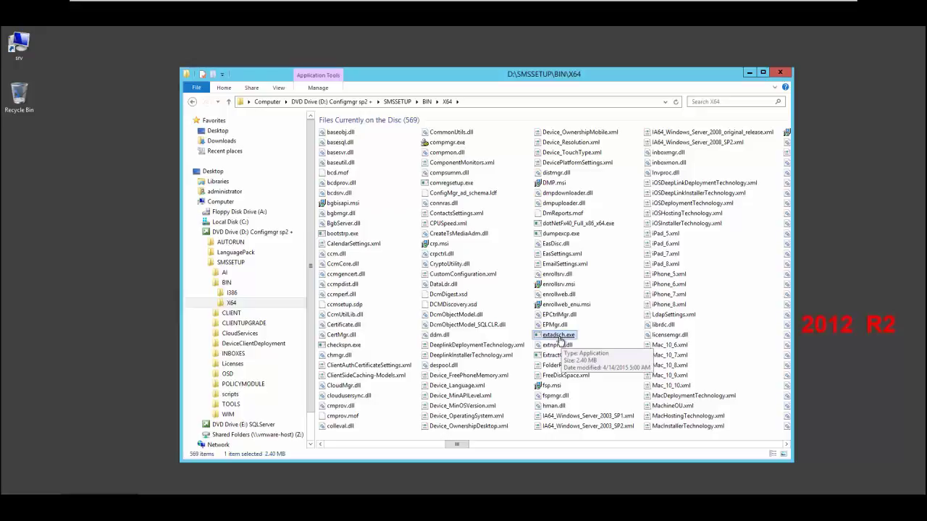
double_click(559, 337)
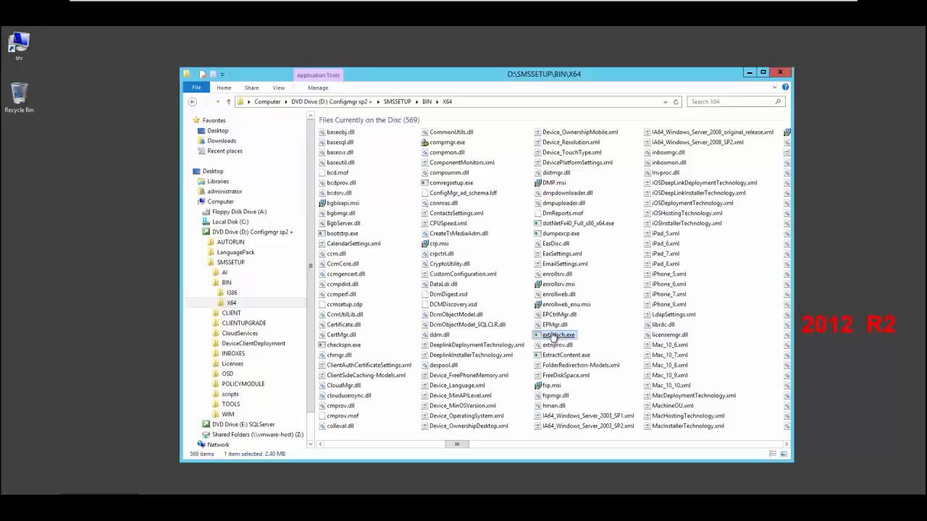
Check C:\ExtADSch.log for the 'Successfully extended the Active Directory schema.' line, then close Notepad and Explorer.
click(232, 223)
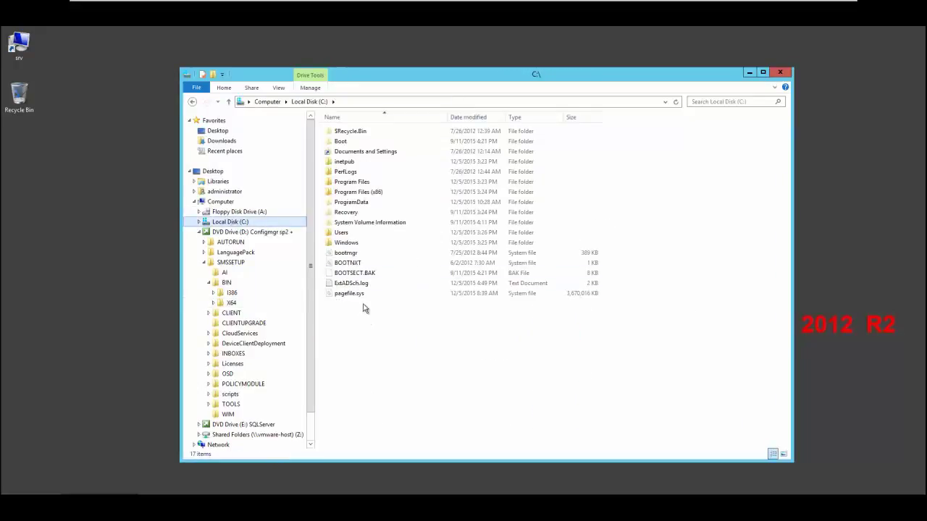
click(350, 286)
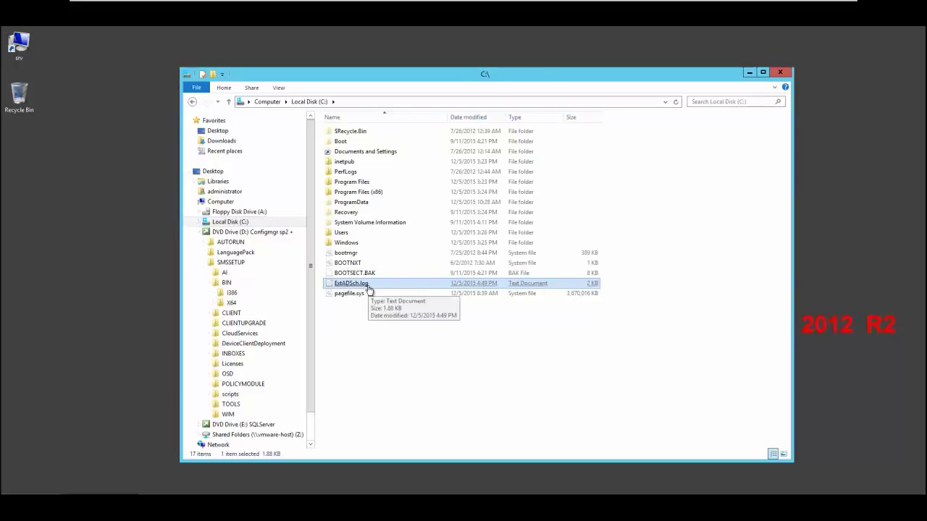
double_click(355, 284)
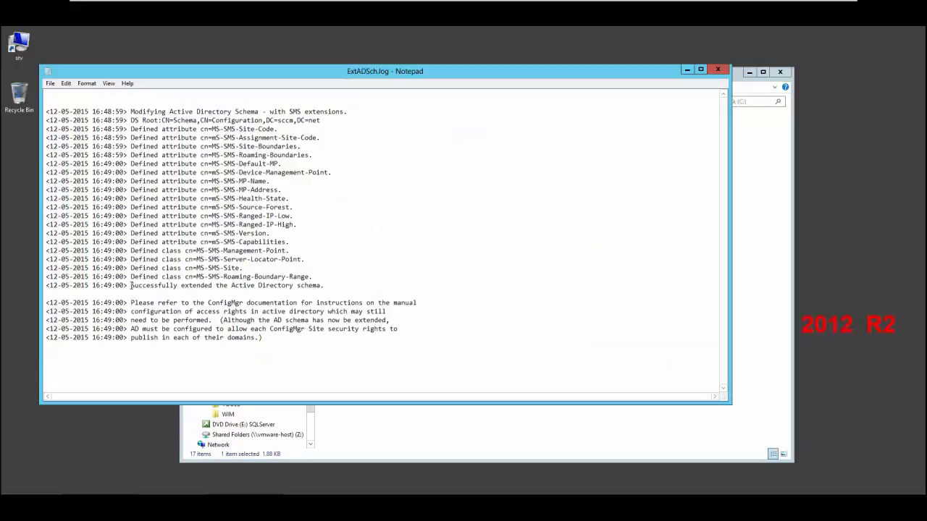
drag(131, 285, 331, 288)
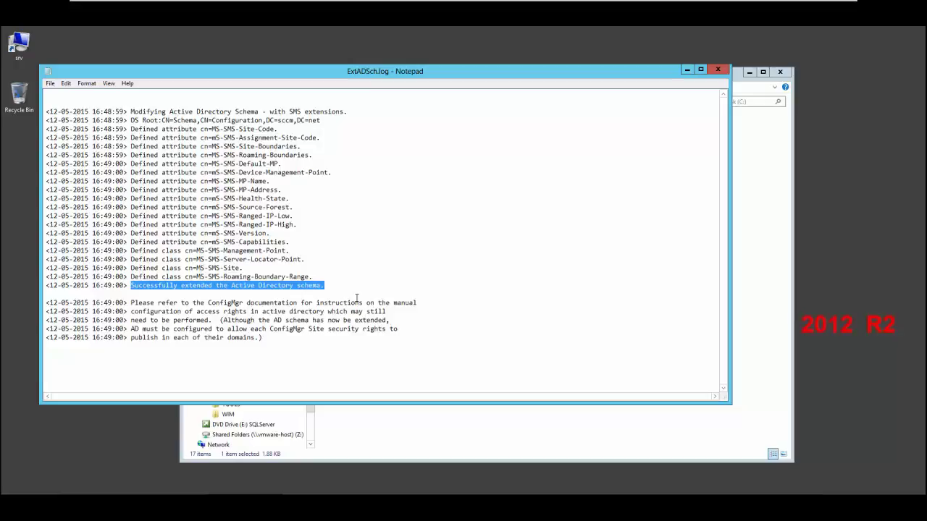
click(719, 71)
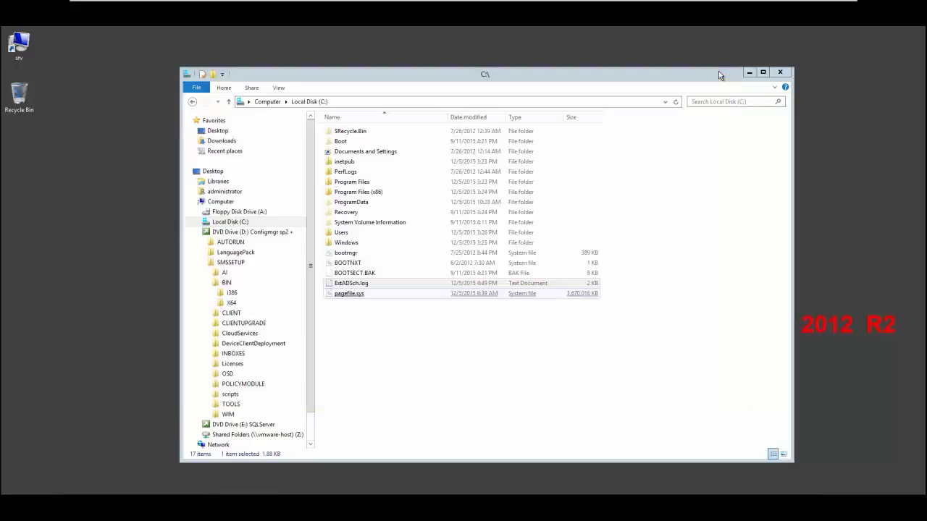
click(777, 75)
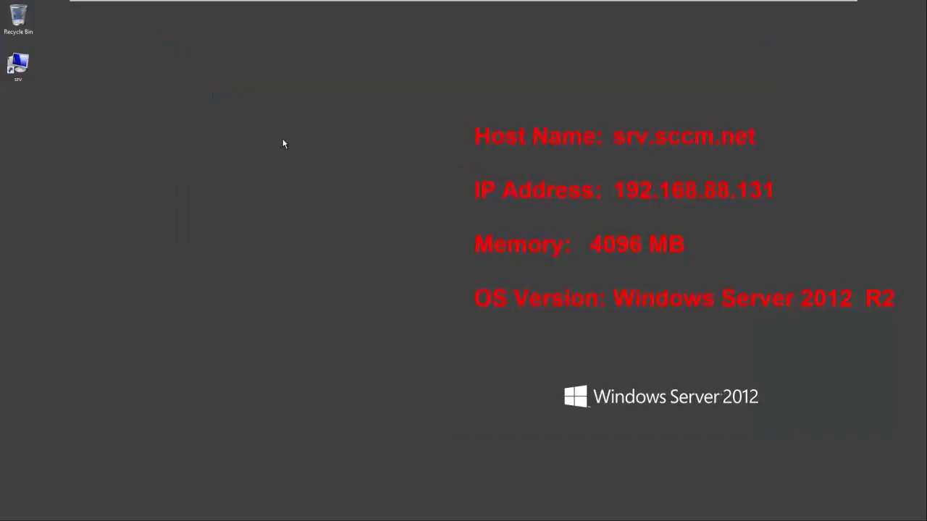
Run setup.exe from the SQLServer disc in DVD Drive (E:) and close File Explorer.
double_click(17, 66)
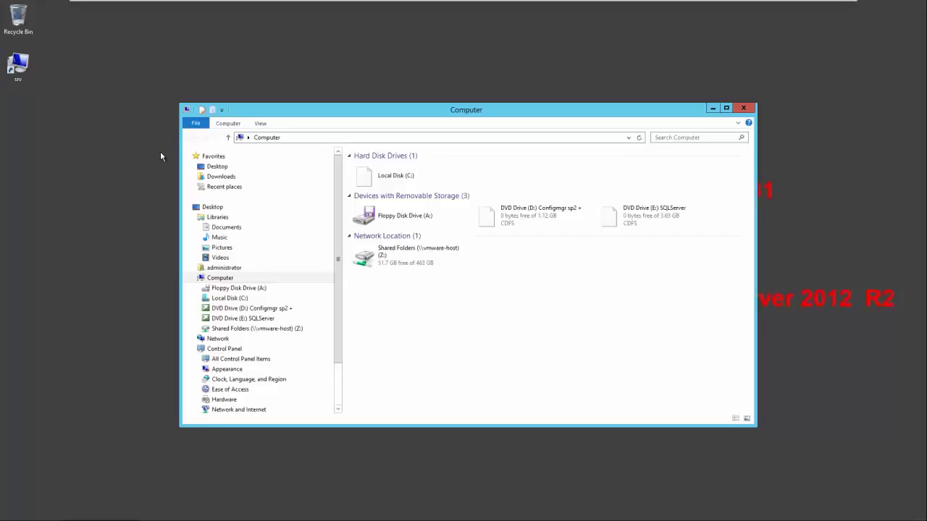
click(242, 319)
double_click(409, 284)
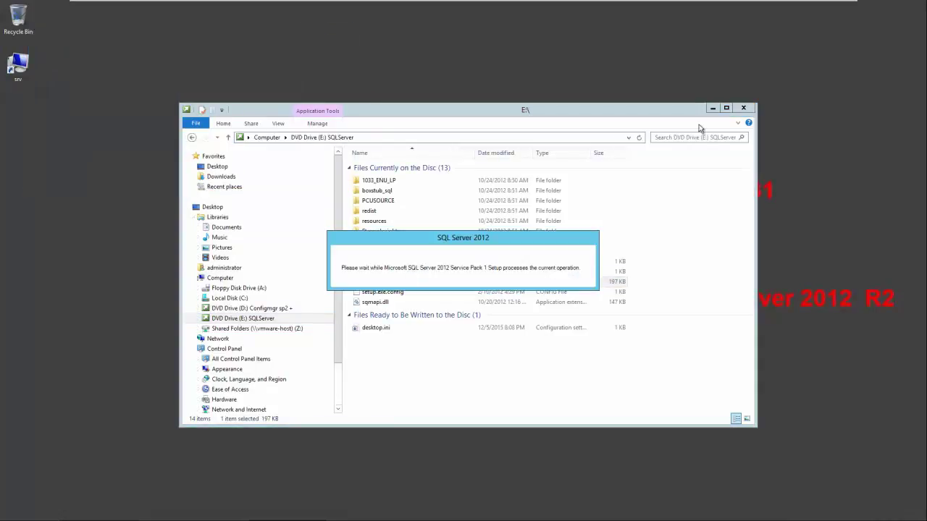
click(744, 108)
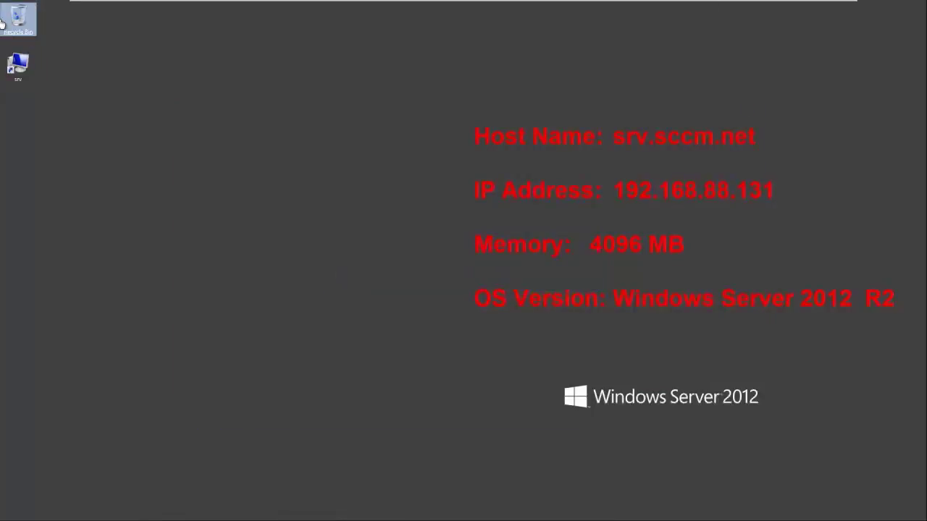
Start a New SQL Server stand-alone installation and accept the 8 passed support rules.
drag(54, 12, 263, 105)
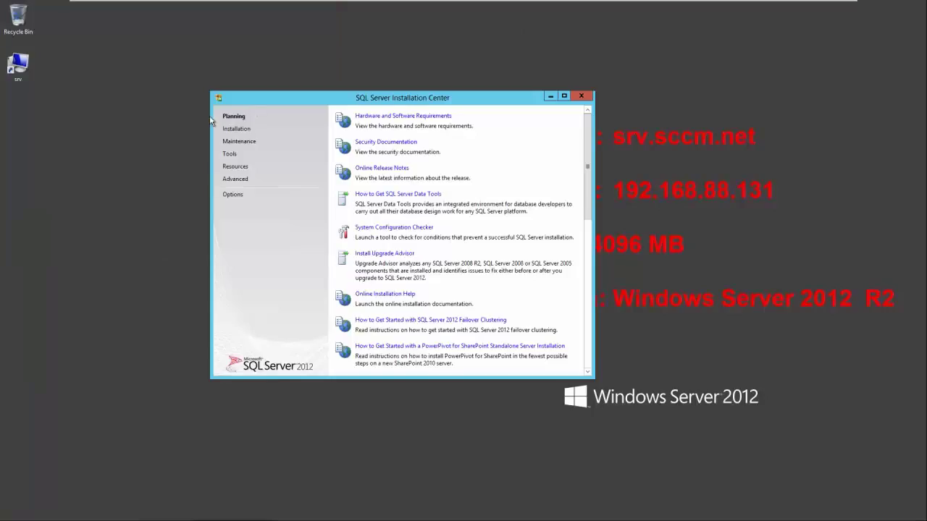
click(225, 128)
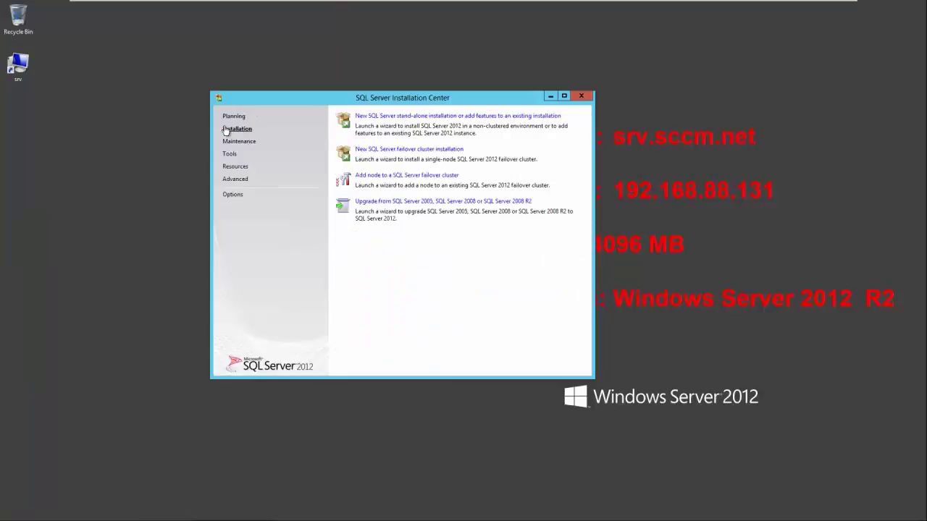
click(395, 117)
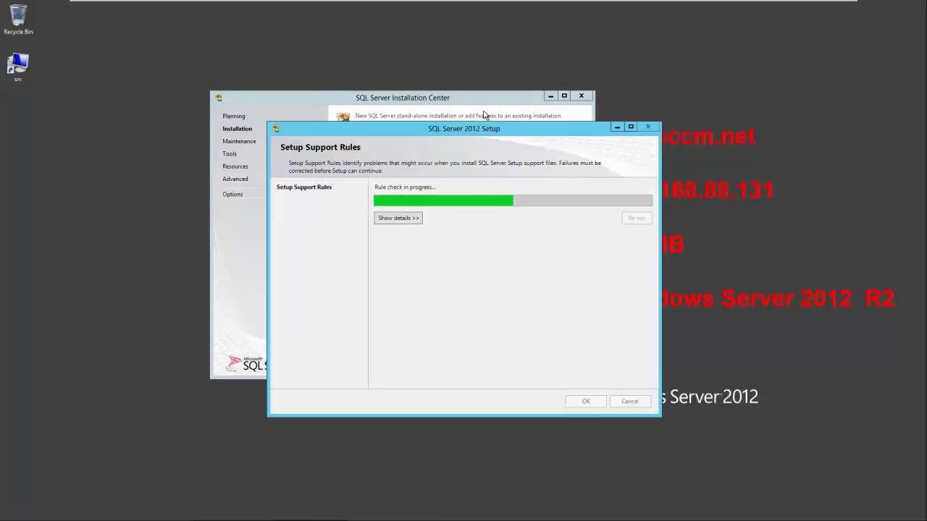
click(398, 217)
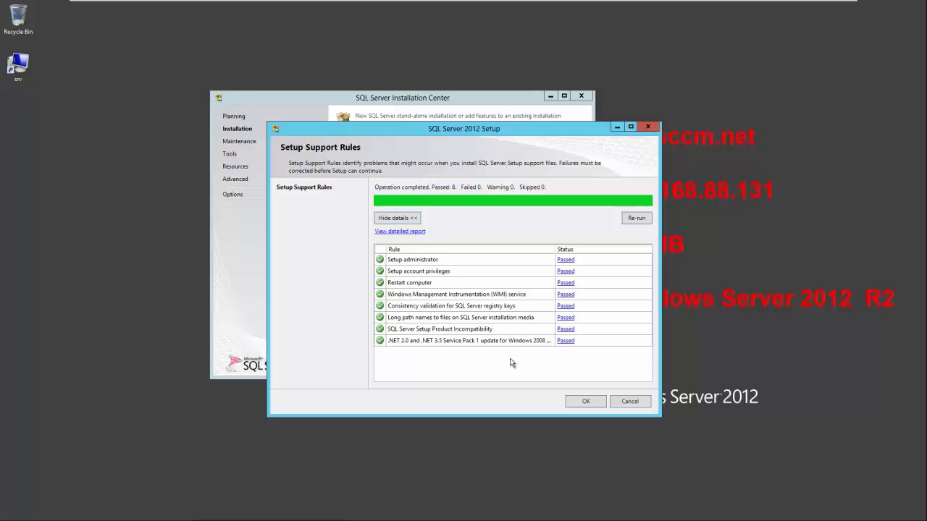
click(583, 402)
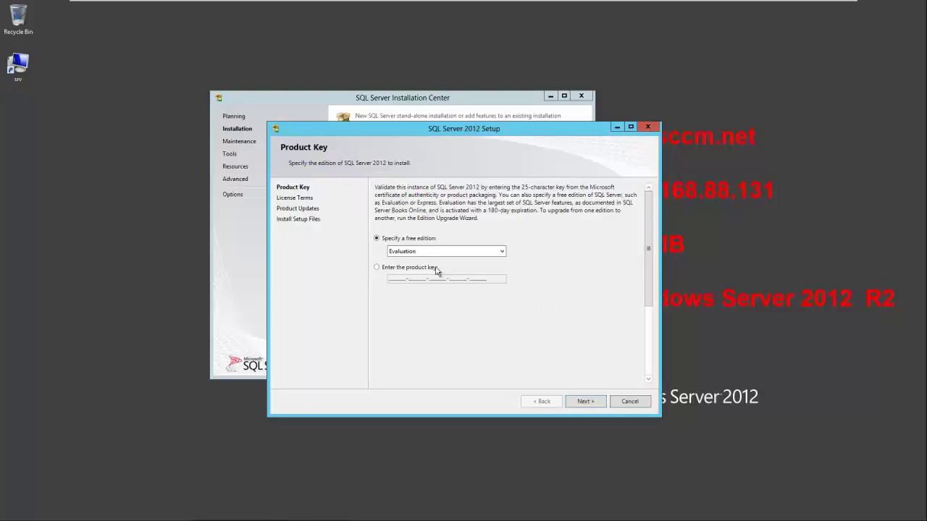
Keep the Evaluation edition, accept the license terms, and include SQL Server product updates.
click(584, 403)
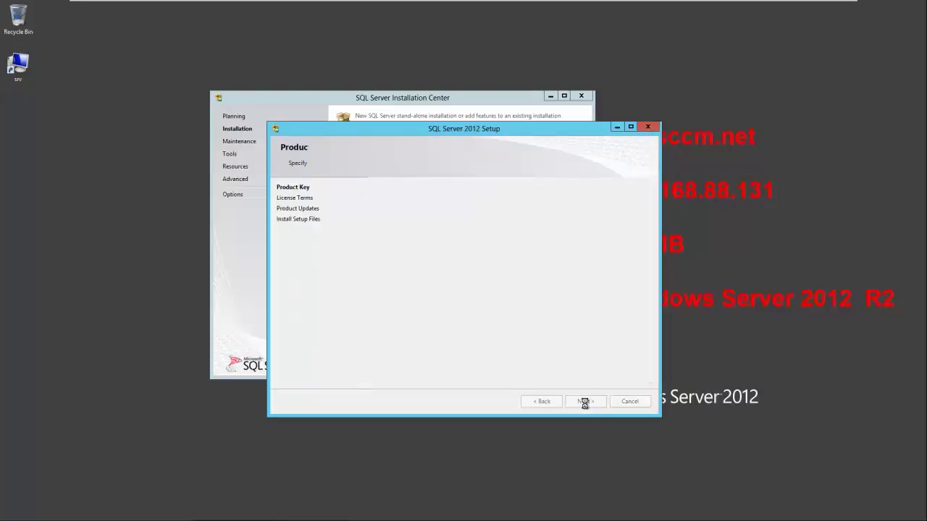
click(429, 335)
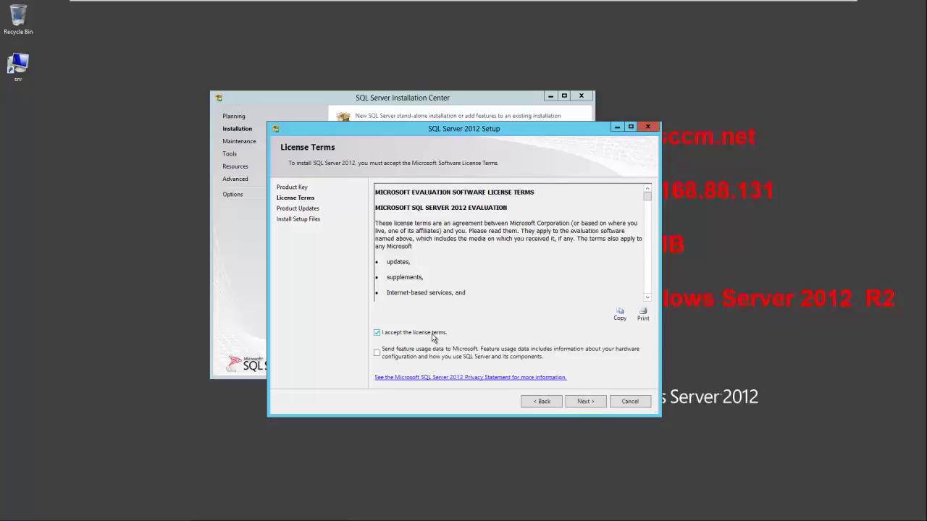
click(586, 402)
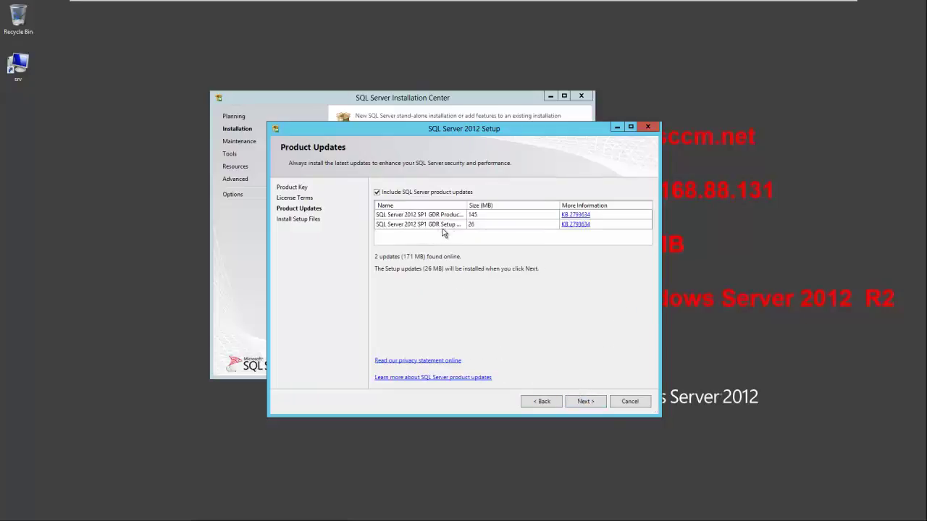
click(583, 402)
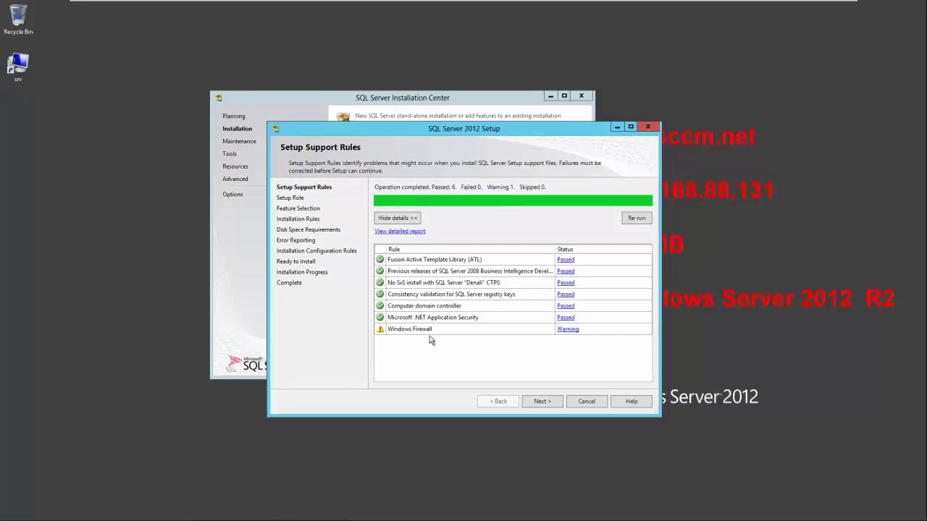
Choose SQL Server Feature Installation with Database Engine Services, Client Tools Connectivity and Management Tools.
click(542, 402)
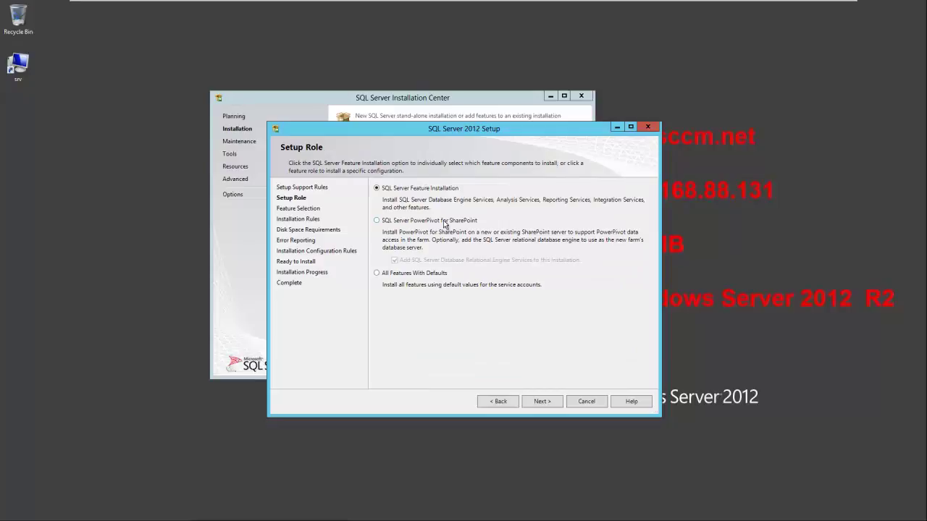
click(542, 402)
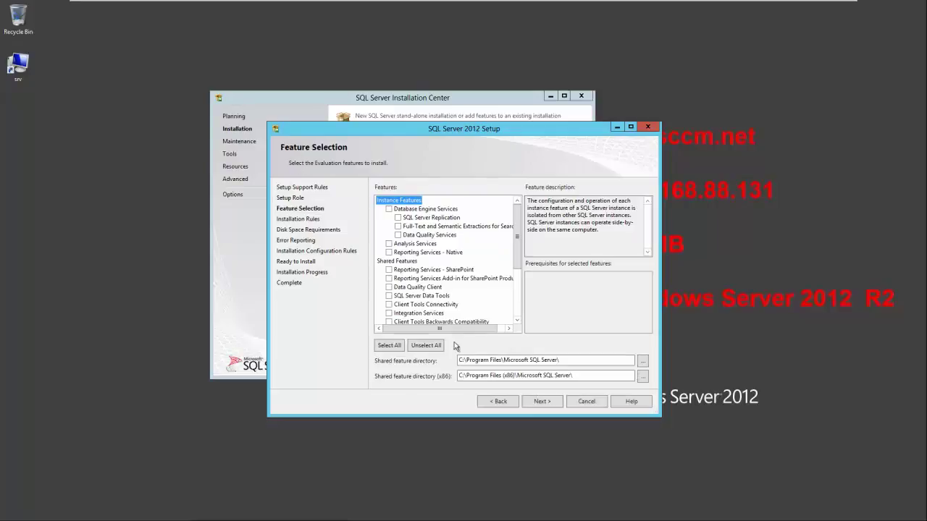
click(390, 209)
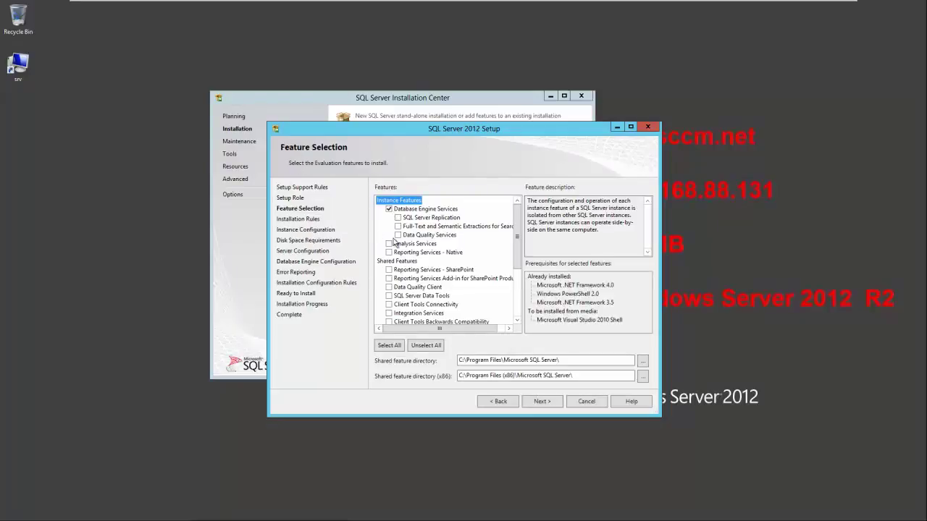
click(389, 305)
drag(517, 267, 526, 319)
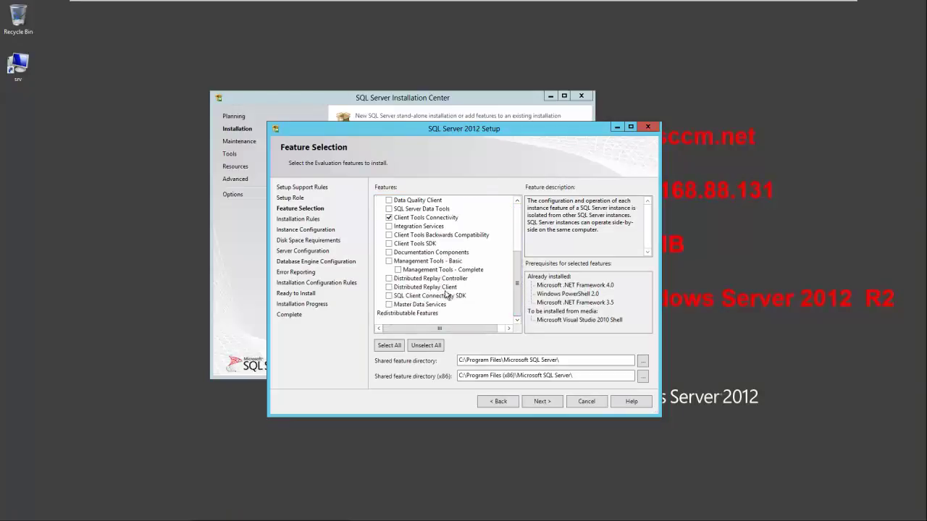
click(389, 261)
click(539, 402)
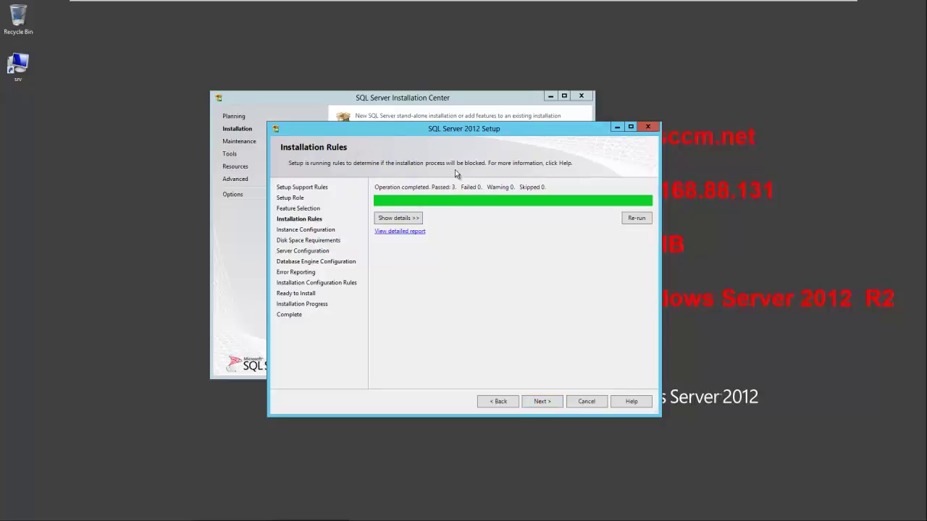
Review the installation rules, keep the default MSSQLSERVER instance, and accept the 2937 MB disk requirement.
click(407, 219)
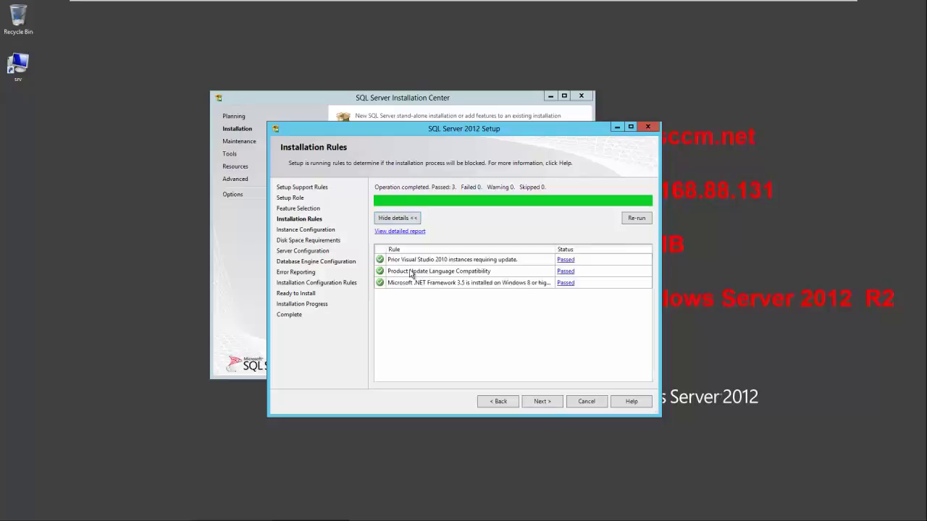
click(541, 405)
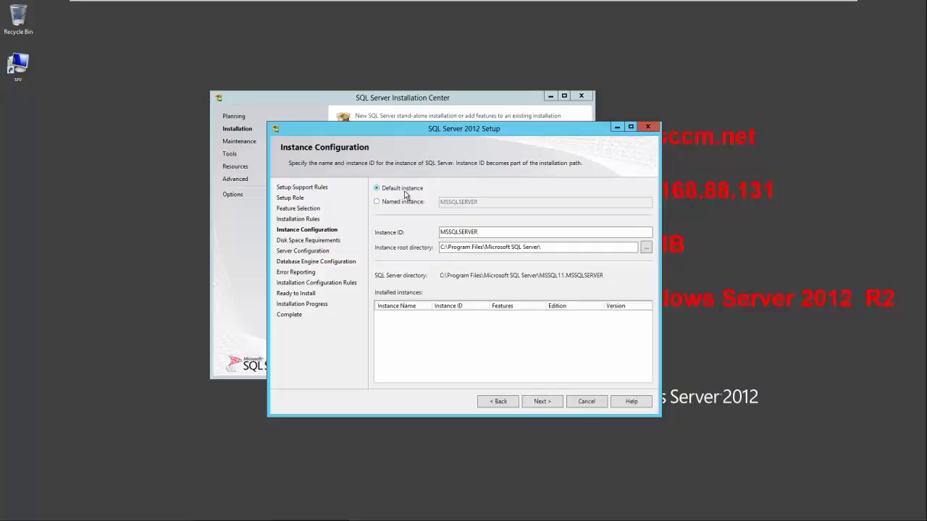
click(537, 404)
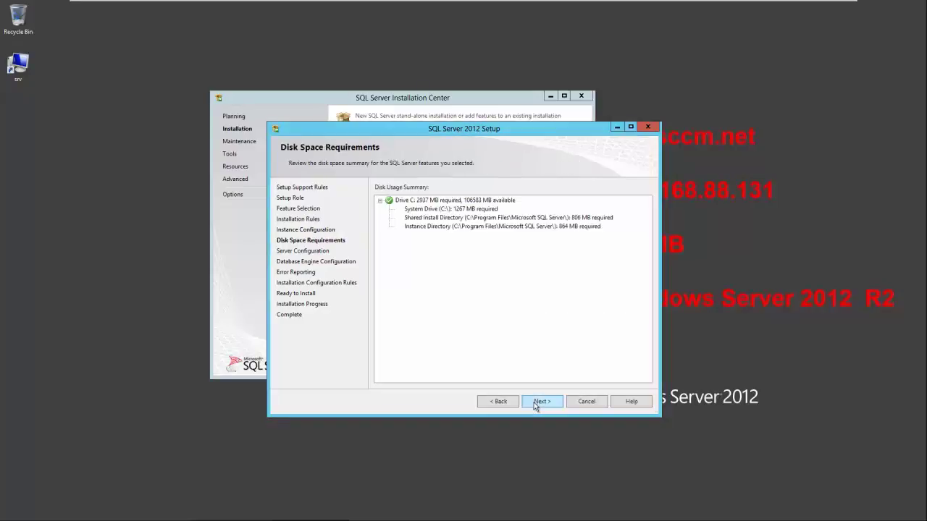
click(541, 403)
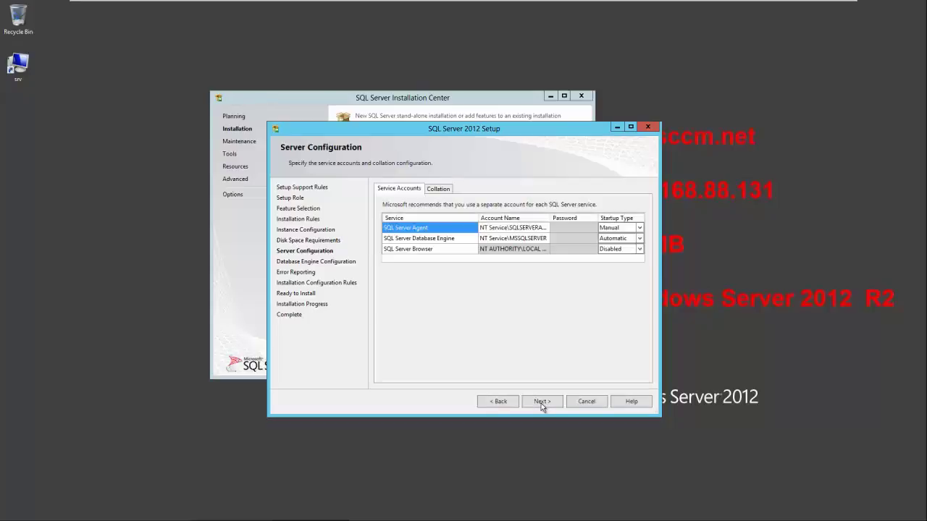
Set the SQL Server Agent and SQL Server Browser startup types to Automatic.
click(640, 239)
click(640, 229)
click(639, 228)
click(622, 239)
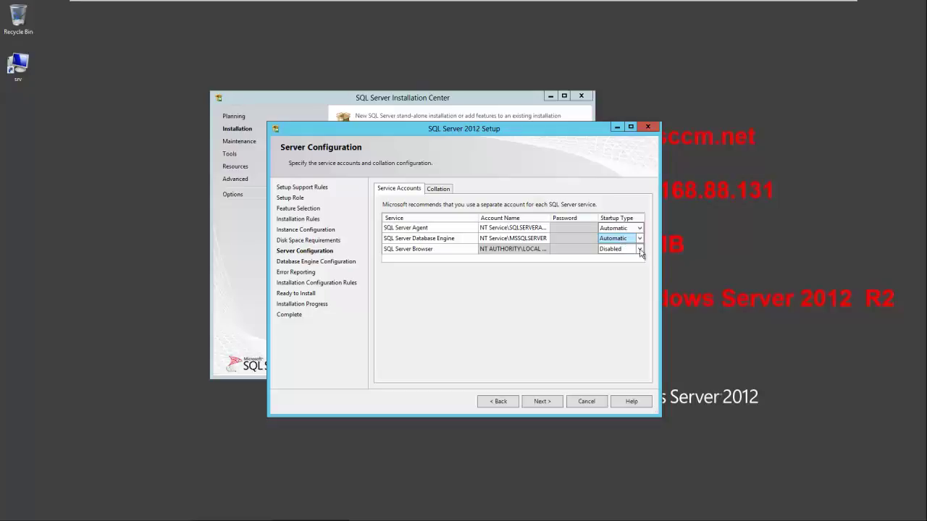
click(641, 249)
click(641, 251)
click(613, 259)
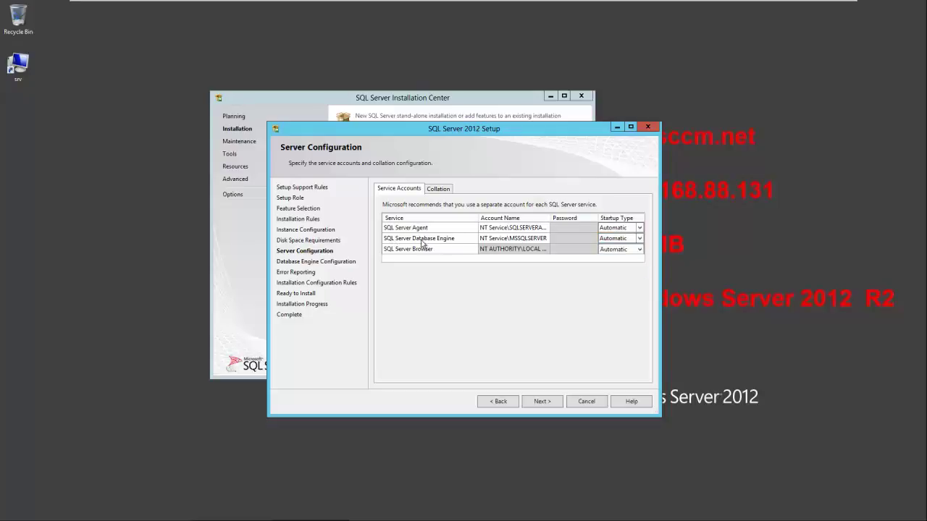
Set the Database Engine service account to NT AUTHORITY\NETWORK SERVICE.
click(487, 239)
click(546, 239)
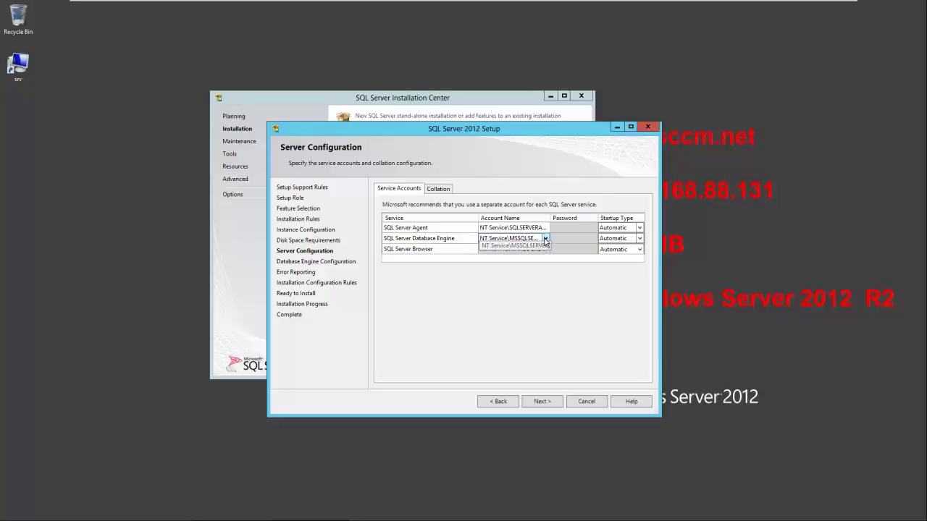
click(546, 239)
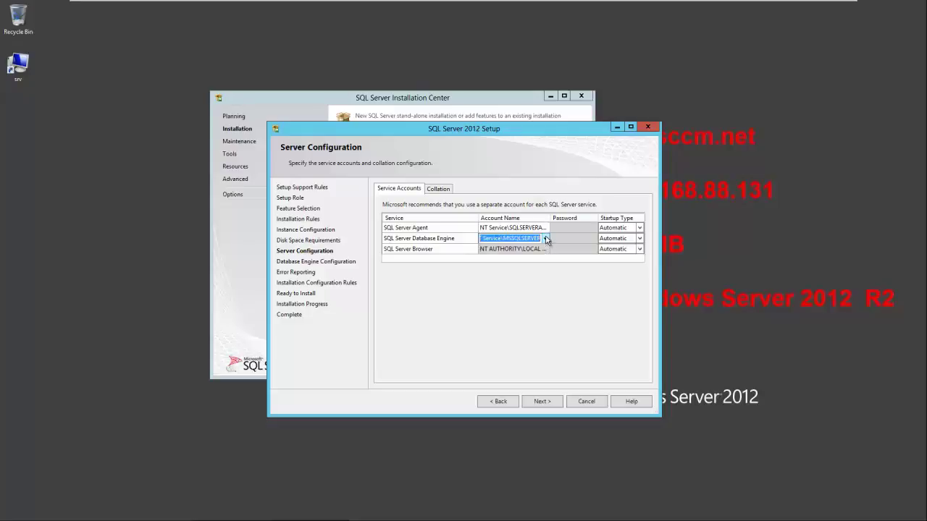
click(547, 239)
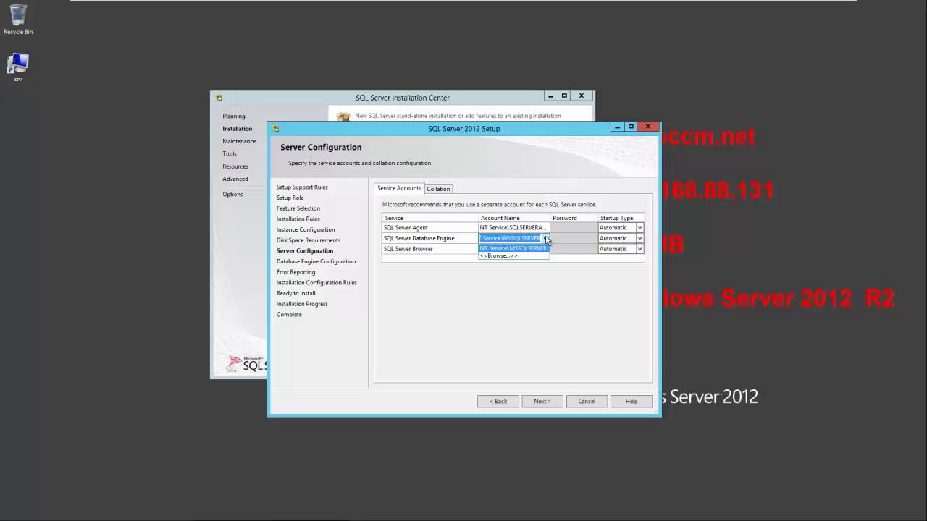
click(489, 260)
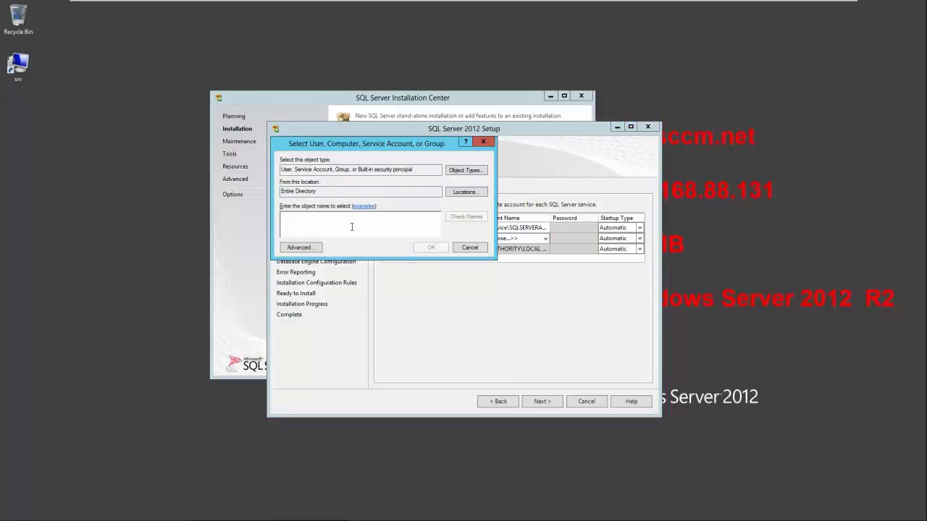
text(net )
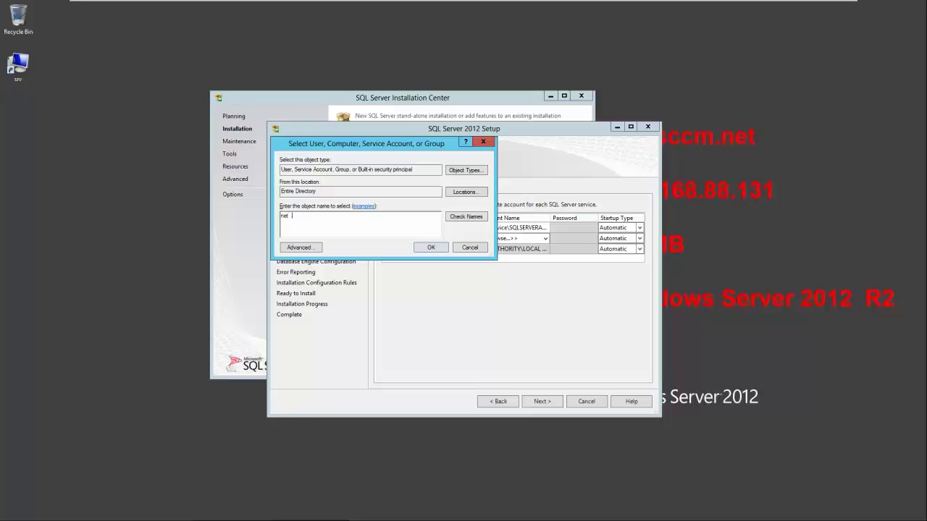
text(ork)
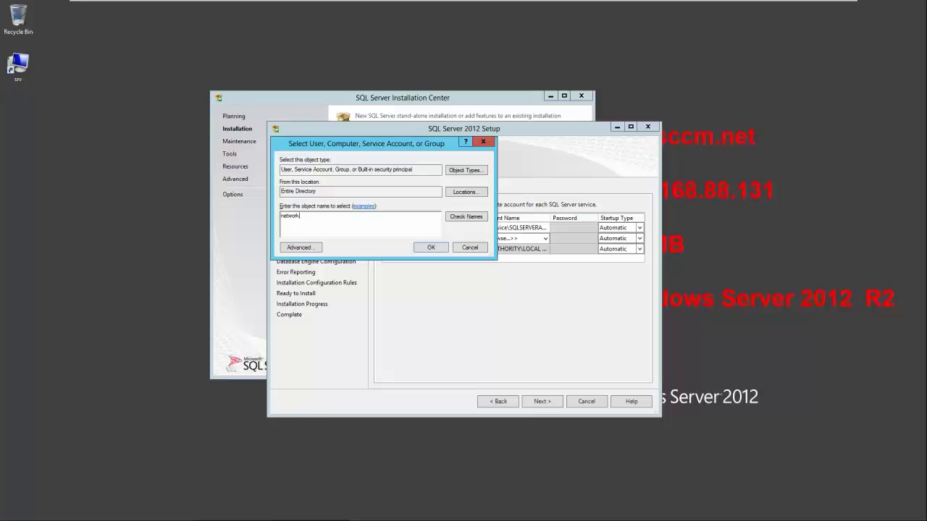
click(471, 216)
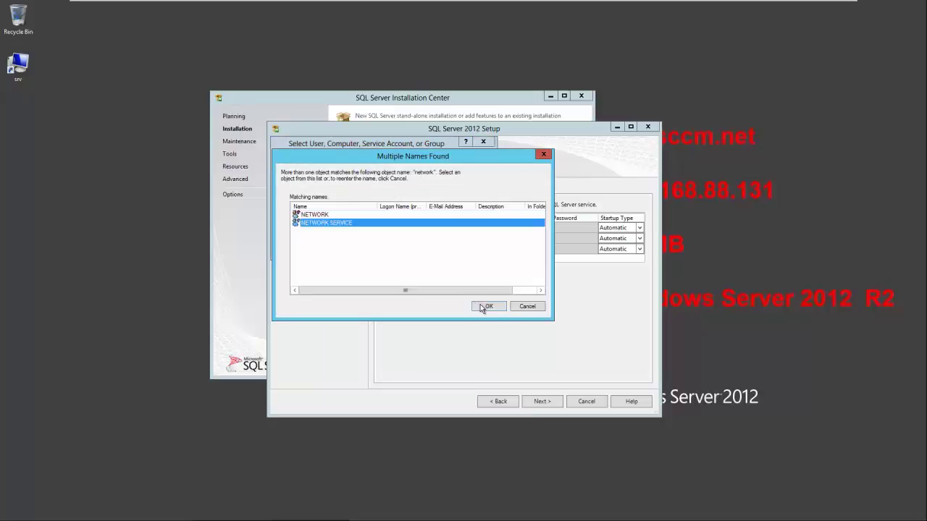
click(485, 306)
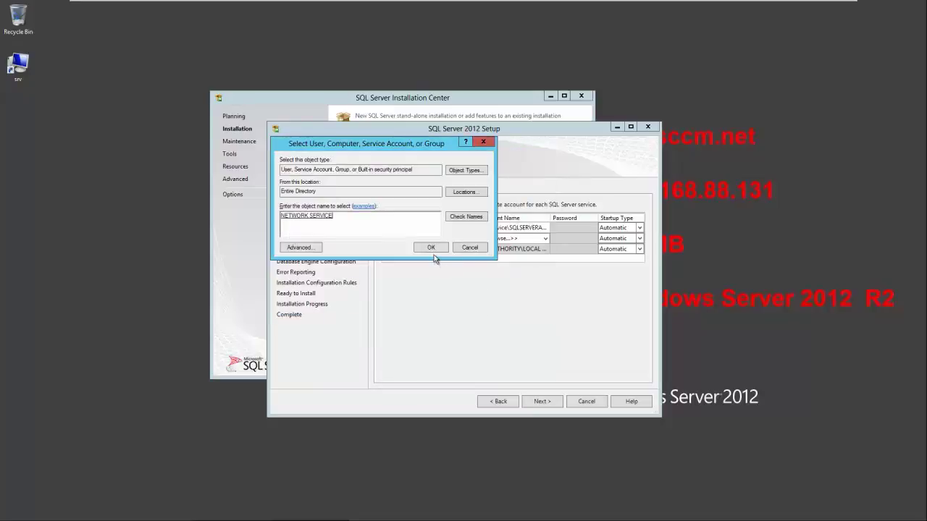
click(430, 247)
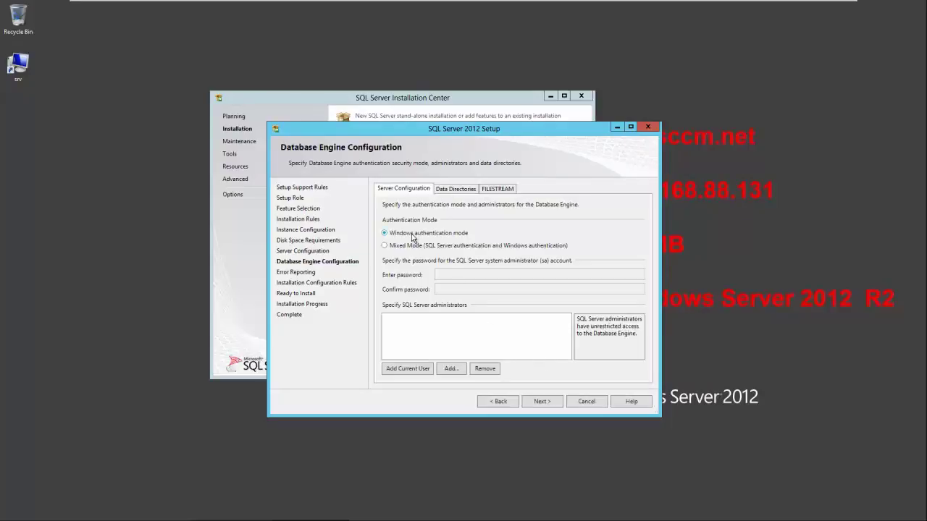
Add the current user as SQL Server administrator and continue through error reporting and configuration rules.
click(403, 370)
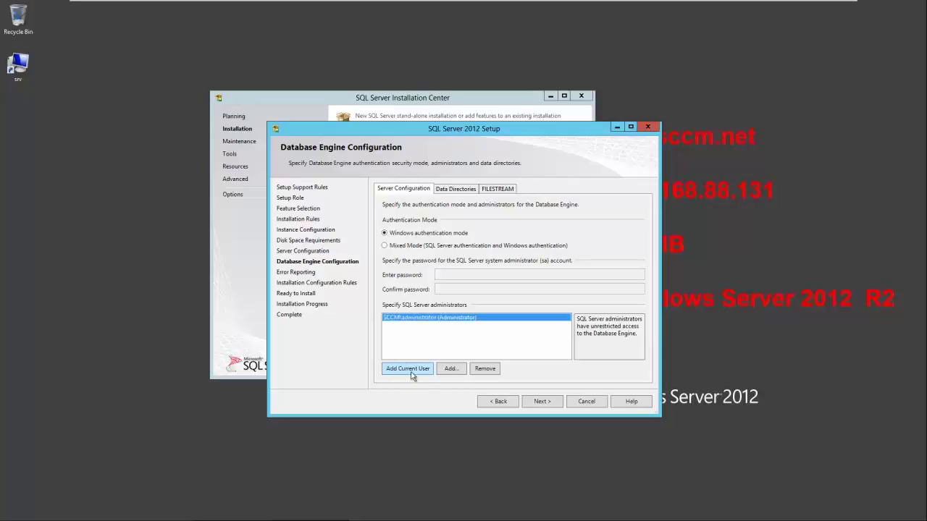
click(543, 401)
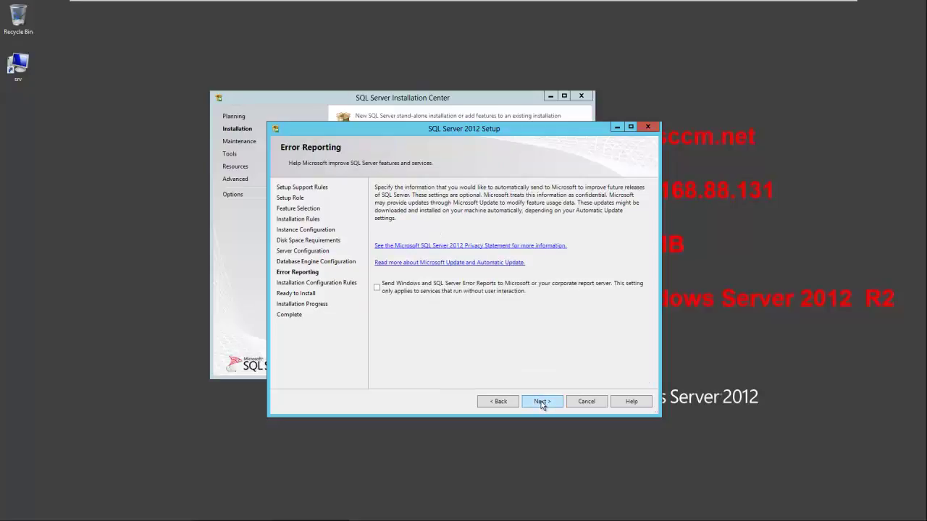
click(541, 401)
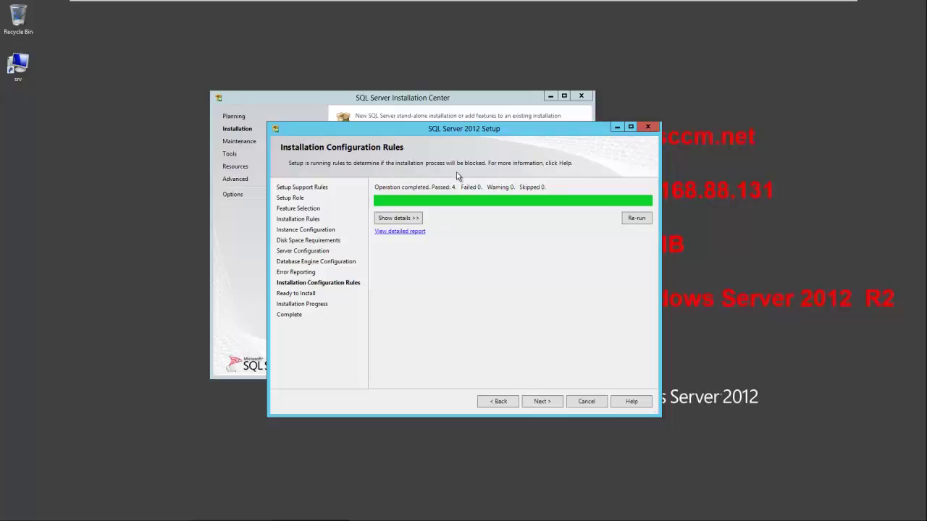
click(398, 219)
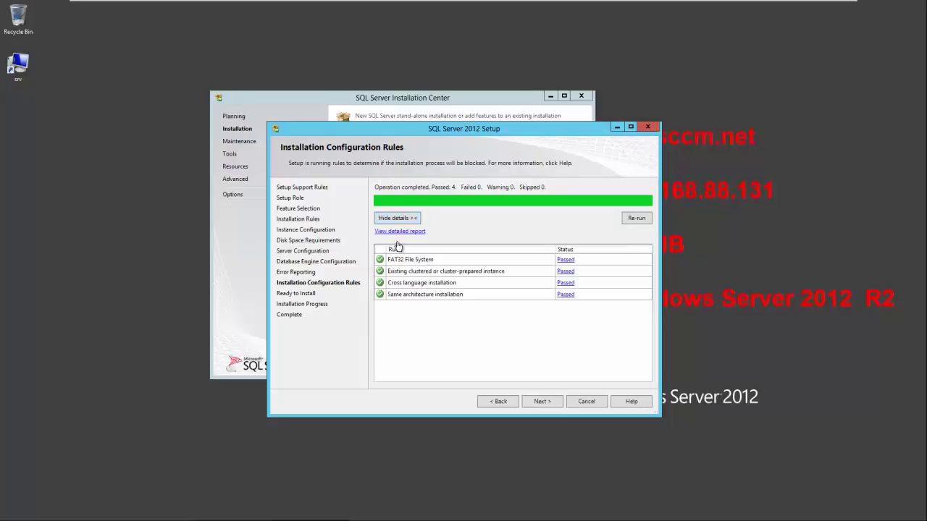
click(543, 402)
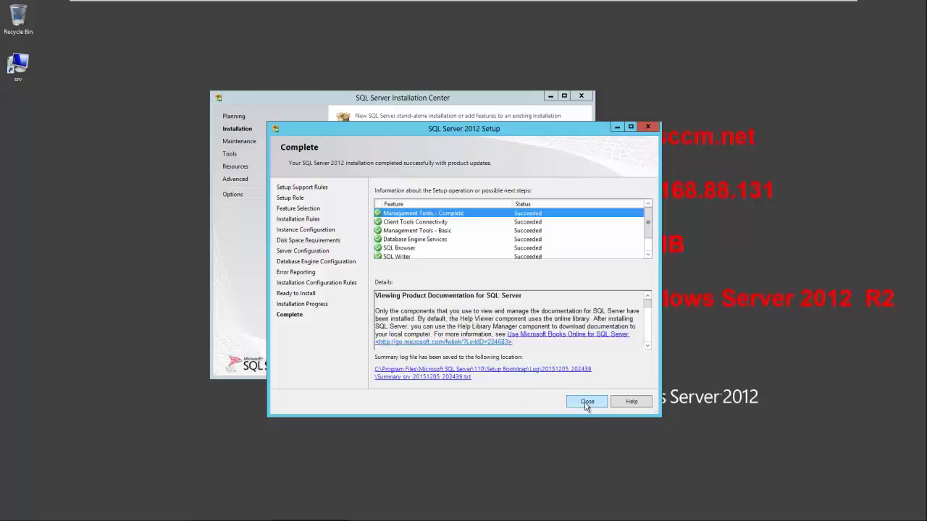
Close the completed SQL Server setup and the SQL Server Installation Center.
click(587, 402)
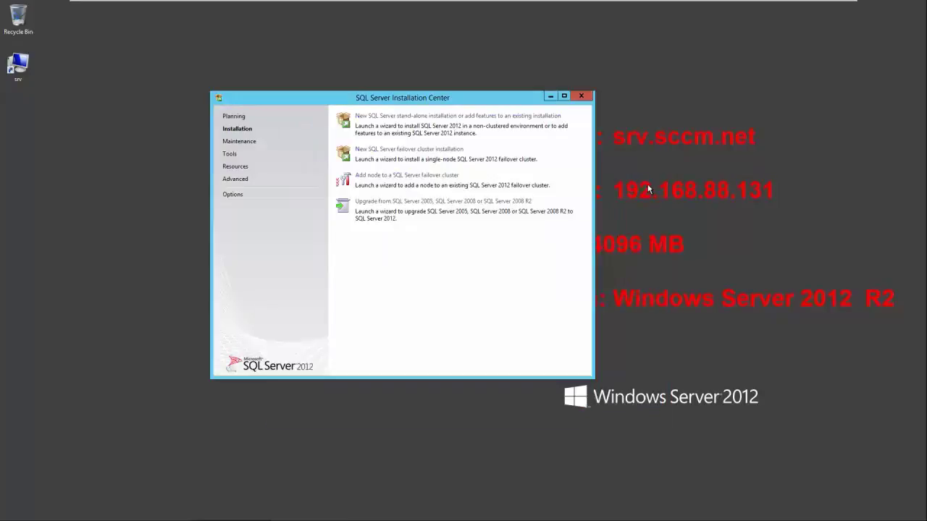
click(583, 97)
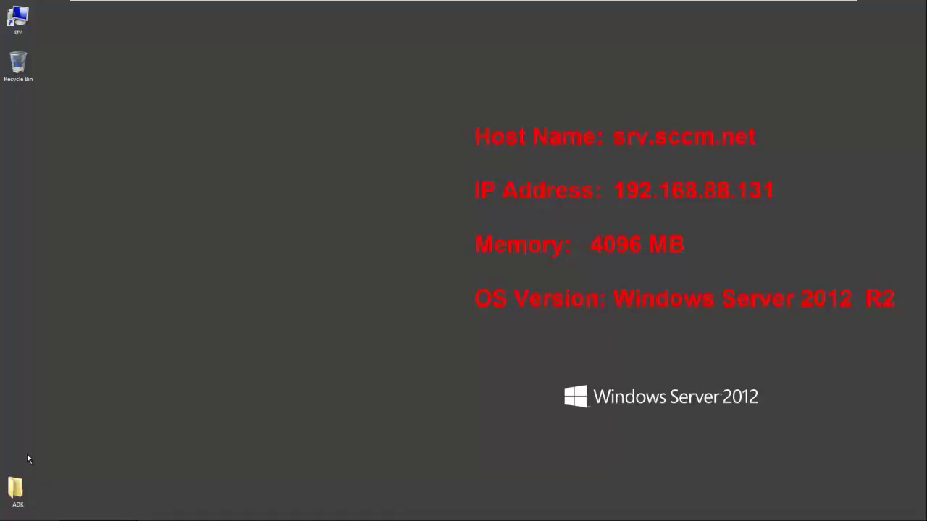
Launch the ADK installer, keeping the default install location and accepting the license terms.
double_click(16, 489)
double_click(331, 188)
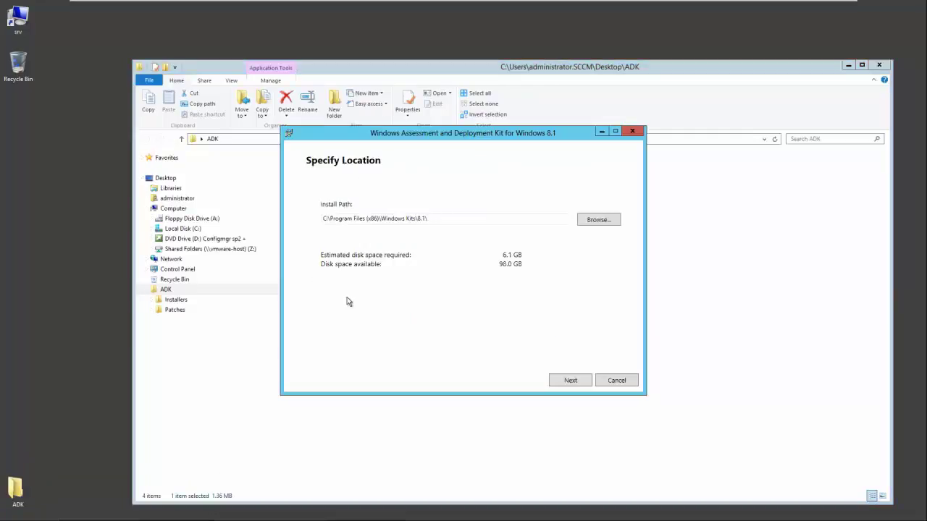
click(570, 382)
click(564, 381)
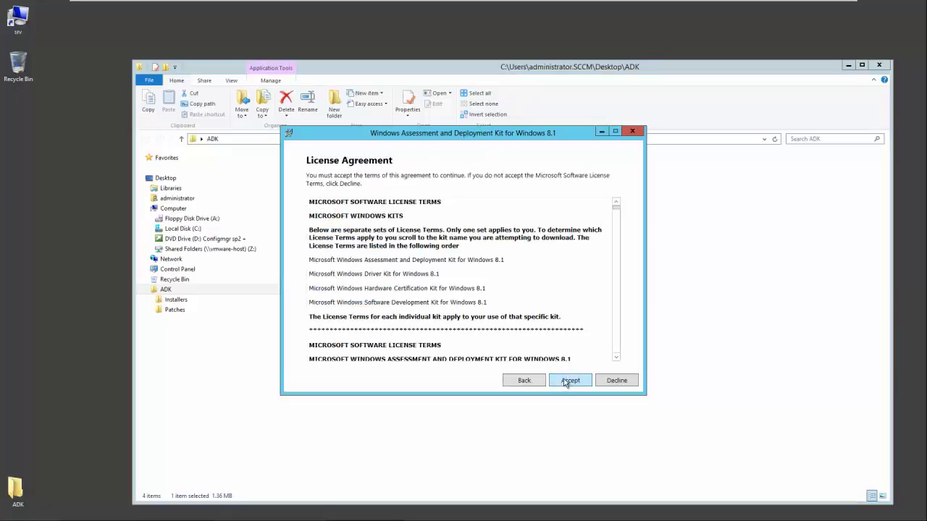
click(567, 382)
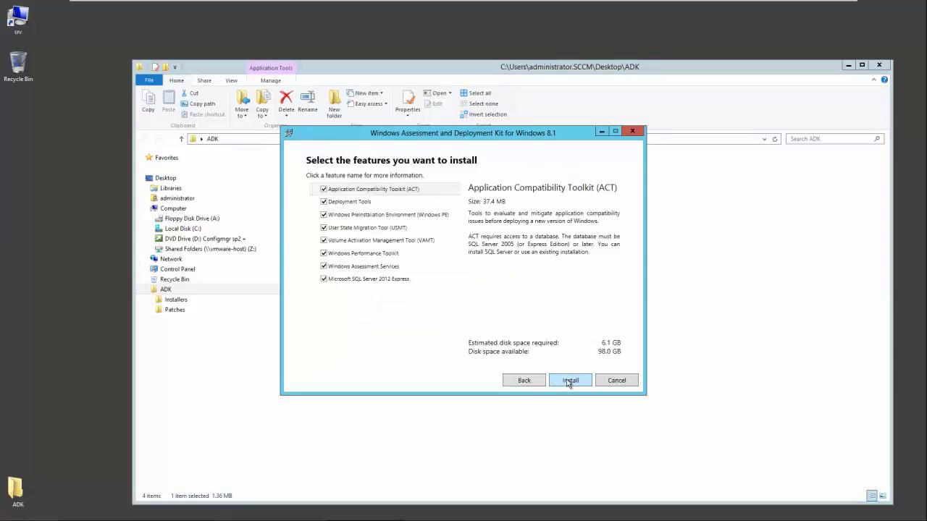
Install the ADK without ACT, VAMT, Performance Toolkit and SQL Server 2012 Express.
click(323, 189)
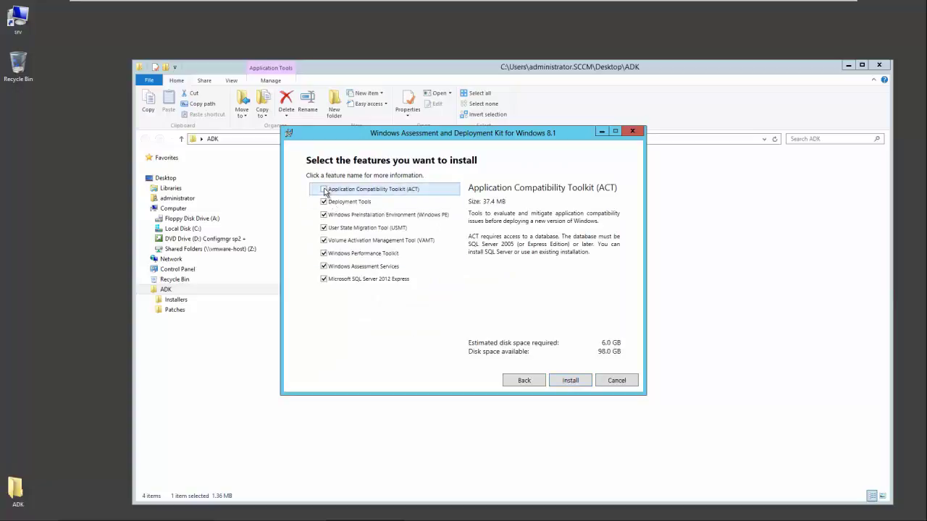
click(324, 241)
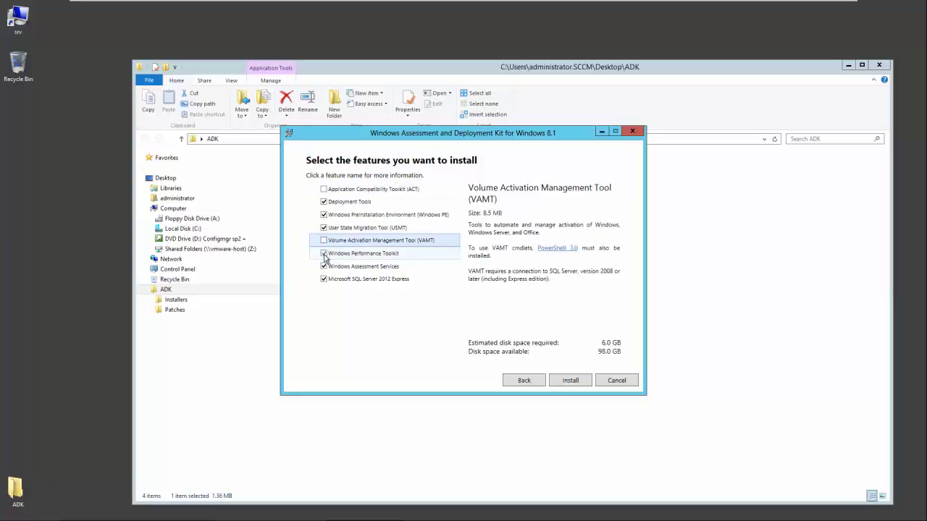
click(324, 255)
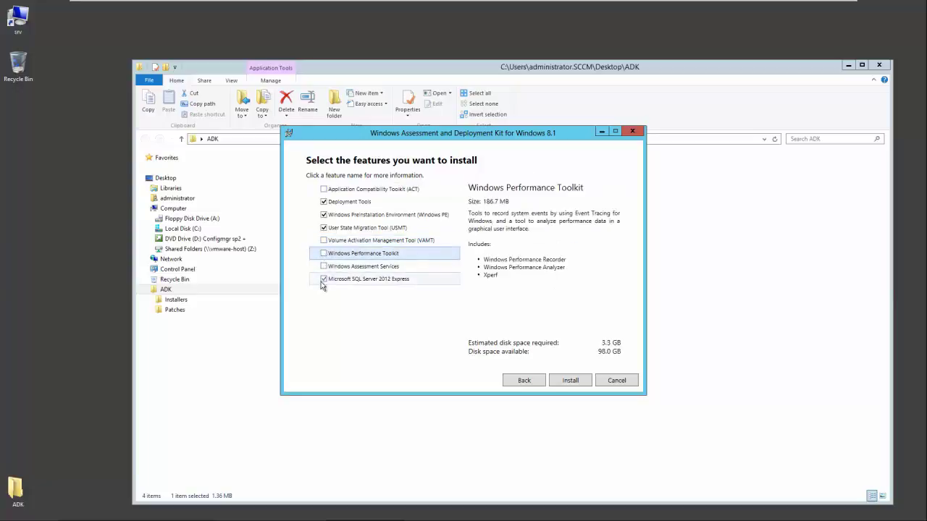
click(322, 281)
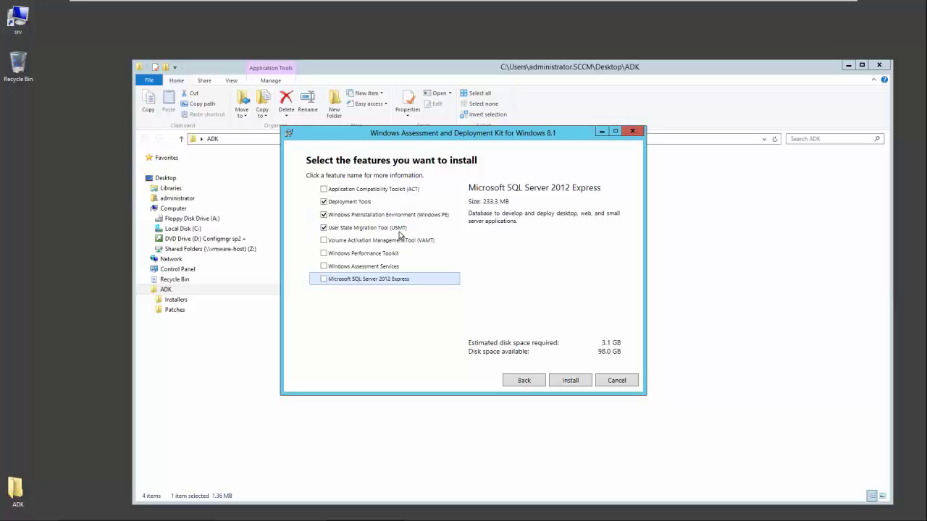
click(571, 381)
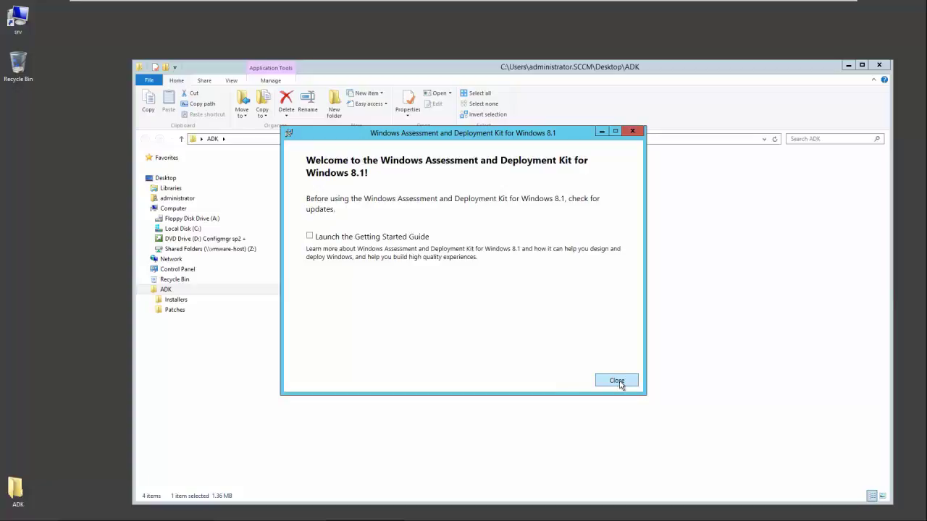
Close the ADK windows and run splash.hta from the Configmgr sp2 DVD with the HTML Application host.
click(616, 379)
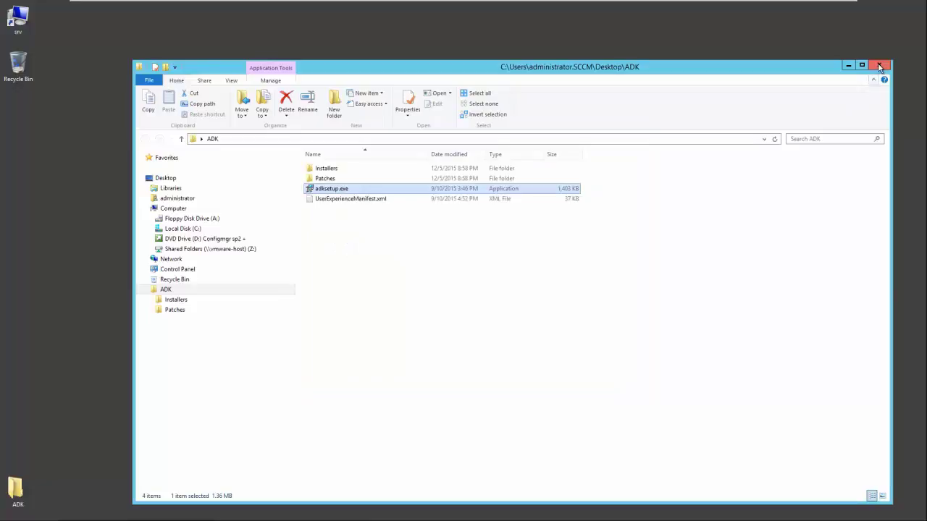
click(879, 66)
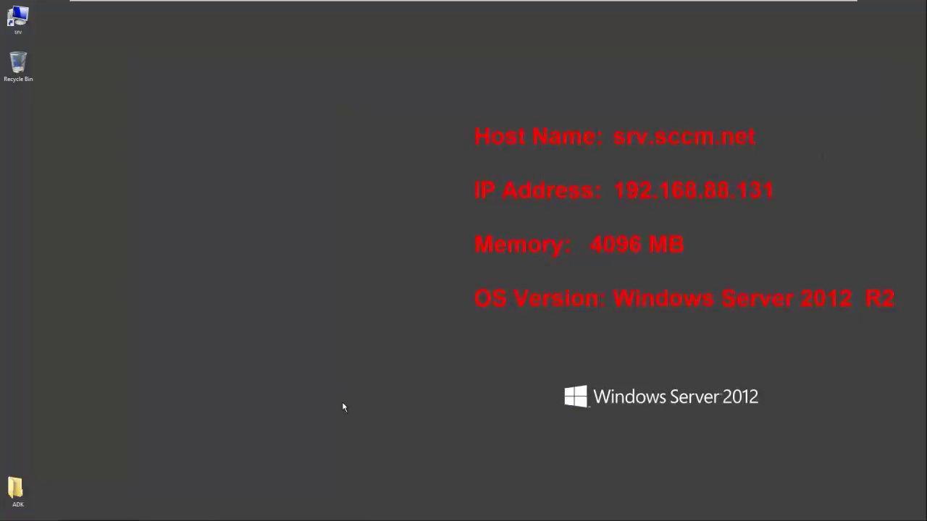
mouse_move(337, 517)
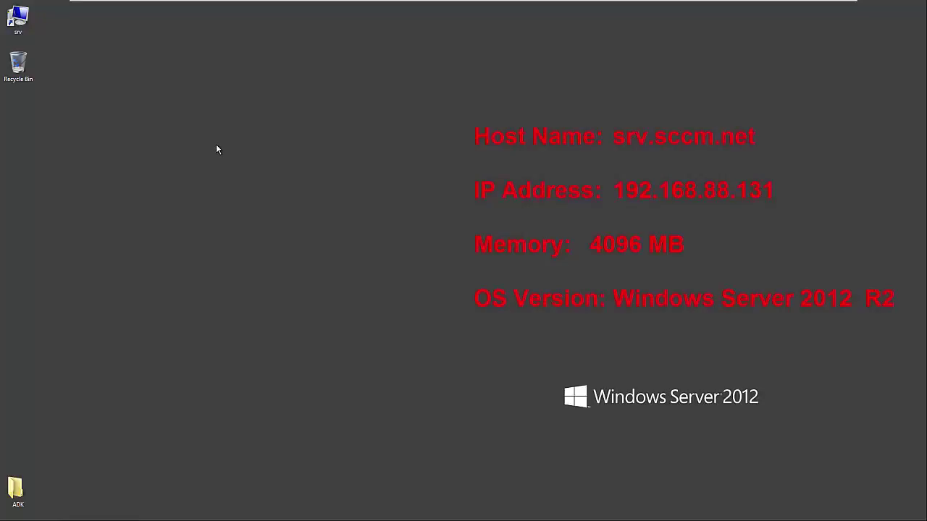
double_click(18, 18)
double_click(493, 221)
click(339, 236)
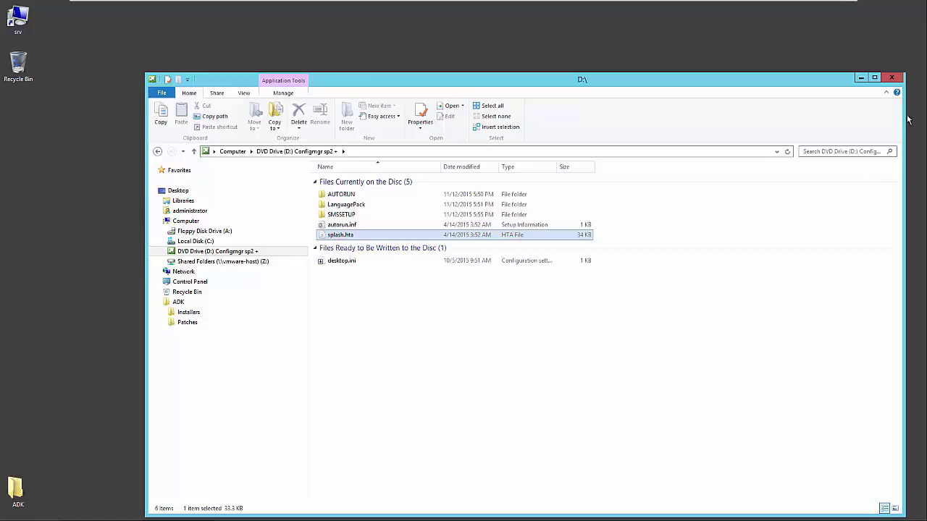
click(427, 177)
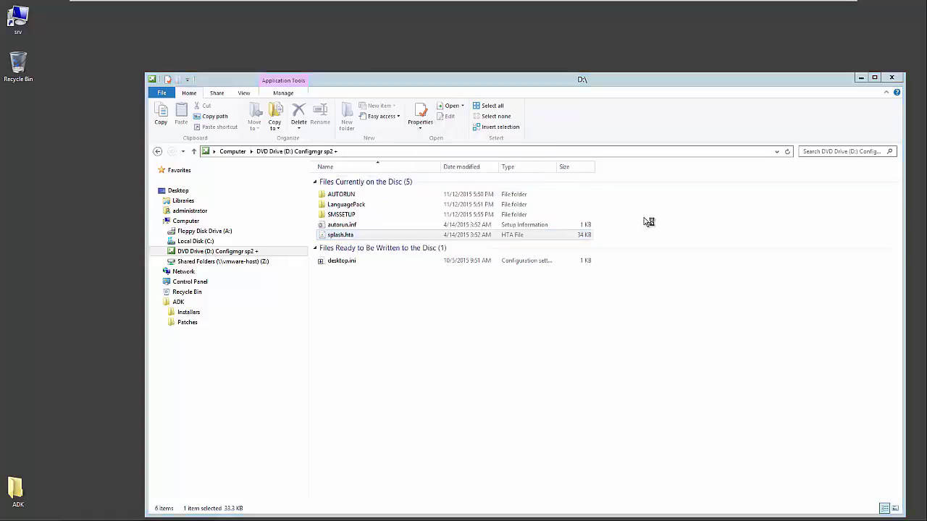
click(860, 76)
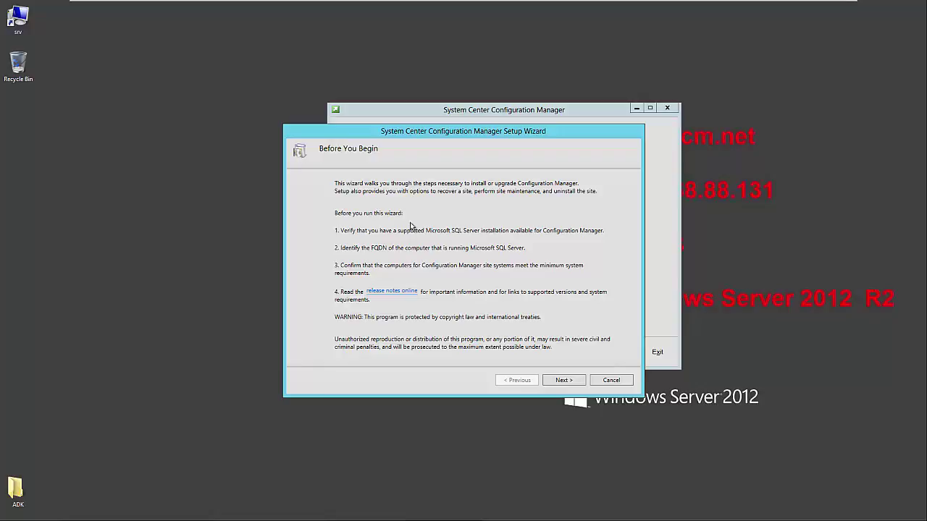
Keep Install a primary site and choose the evaluation edition instead of a product key.
click(564, 382)
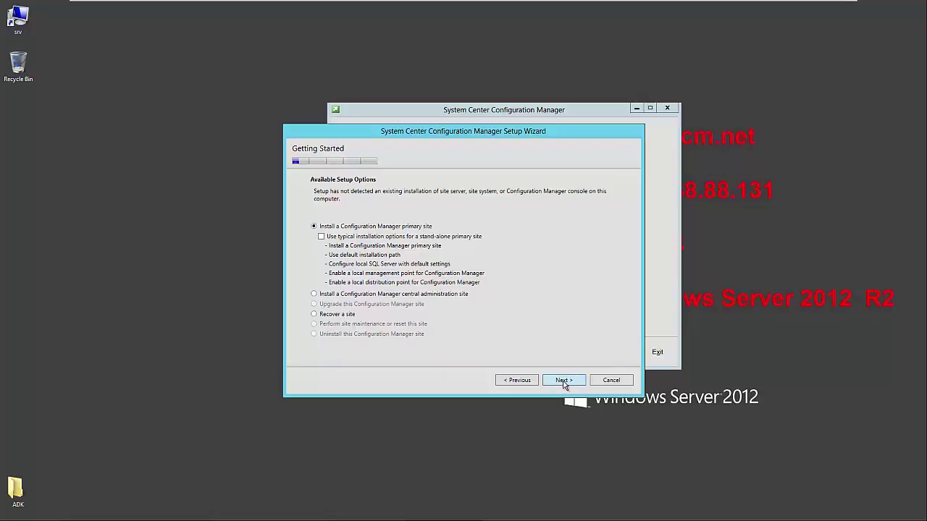
click(561, 380)
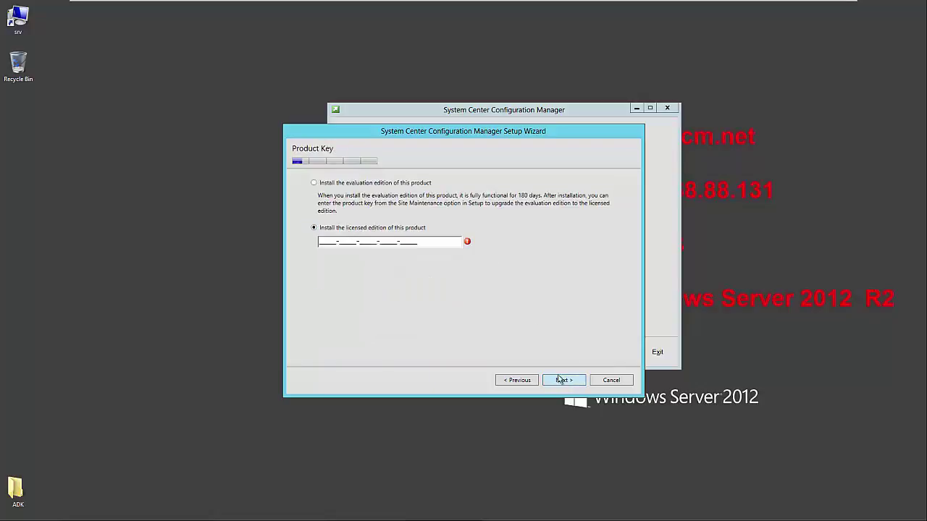
click(314, 183)
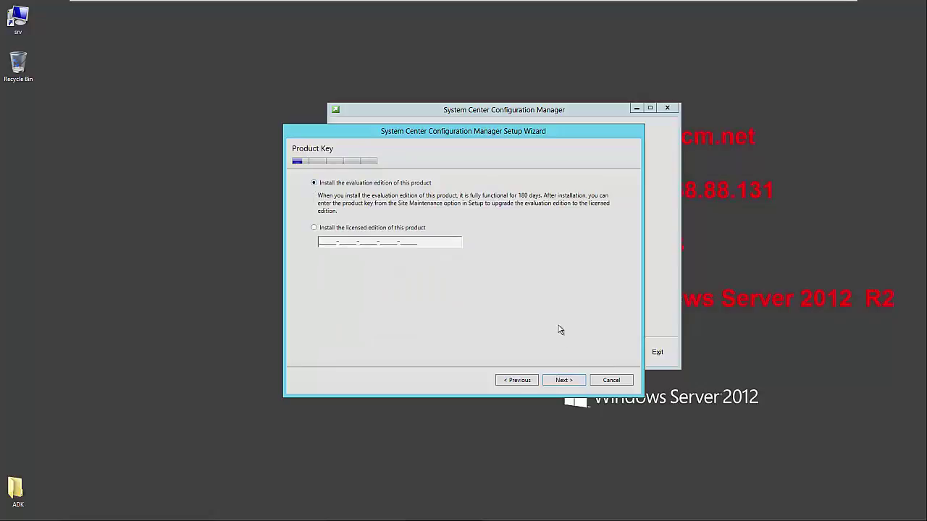
click(564, 381)
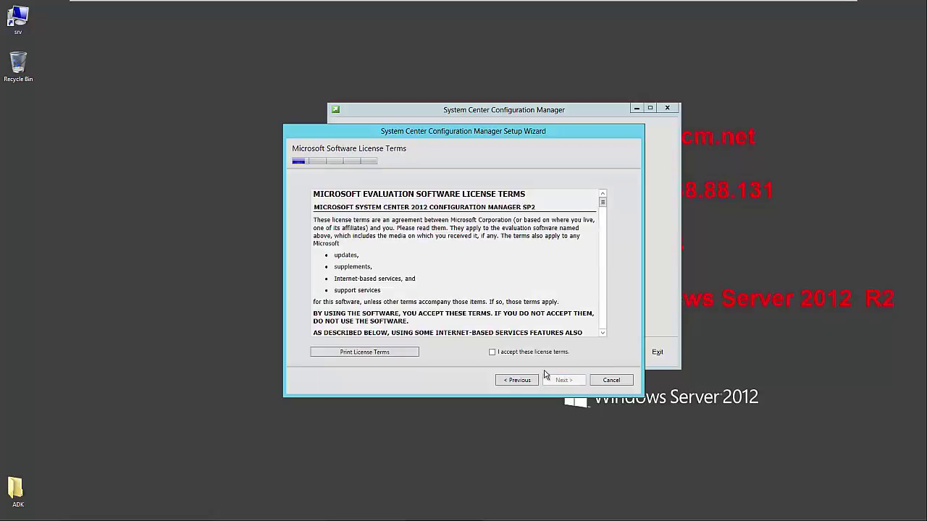
Accept the Configuration Manager, SQL Server 2012 Express, Native Client and Silverlight 5 license terms.
click(493, 352)
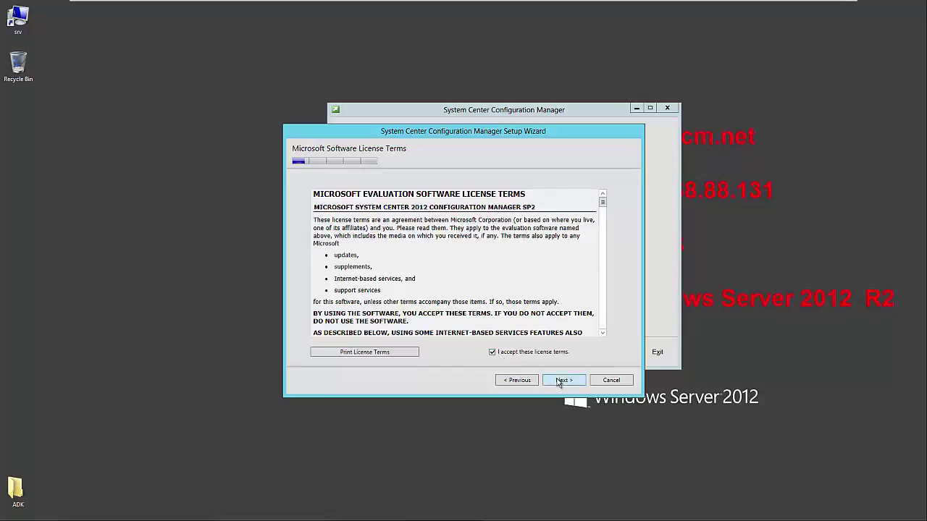
click(564, 381)
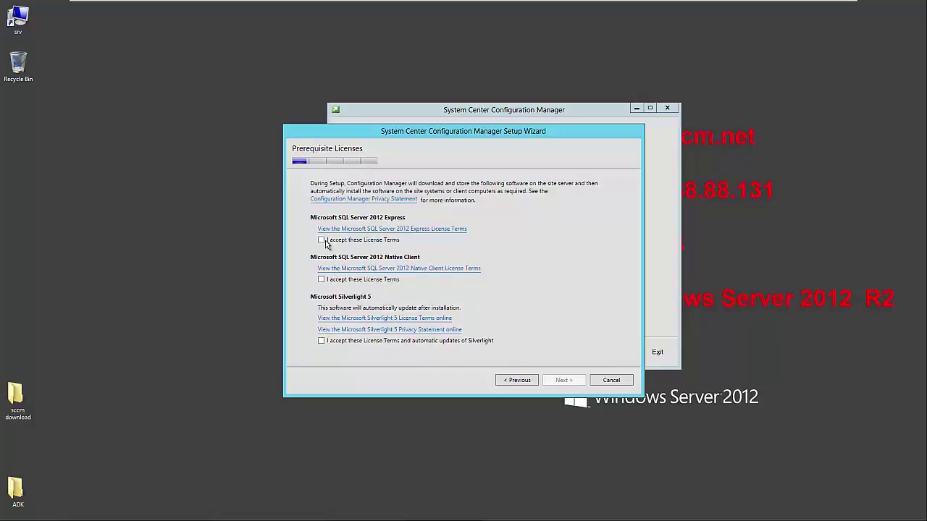
click(322, 241)
click(322, 280)
click(322, 341)
click(565, 380)
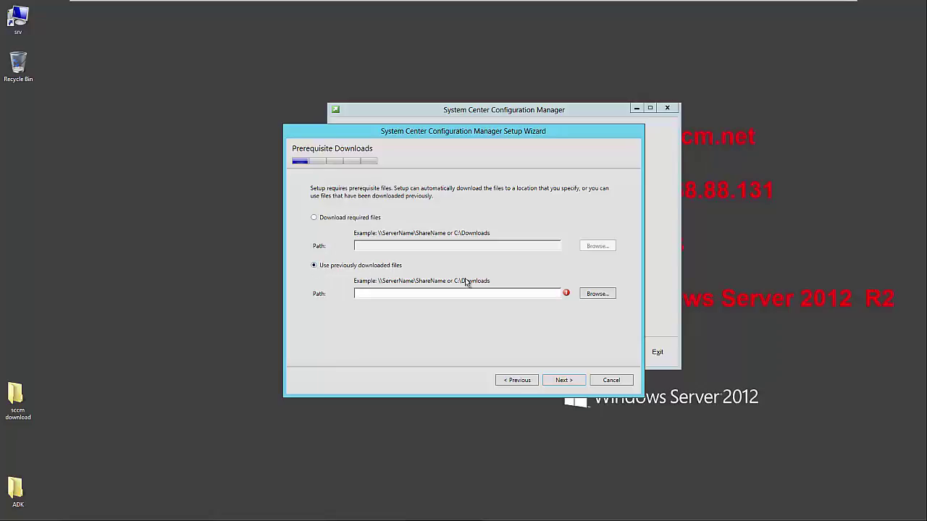
Use prerequisite files from the sccm download folder and keep English for server and client languages.
click(598, 296)
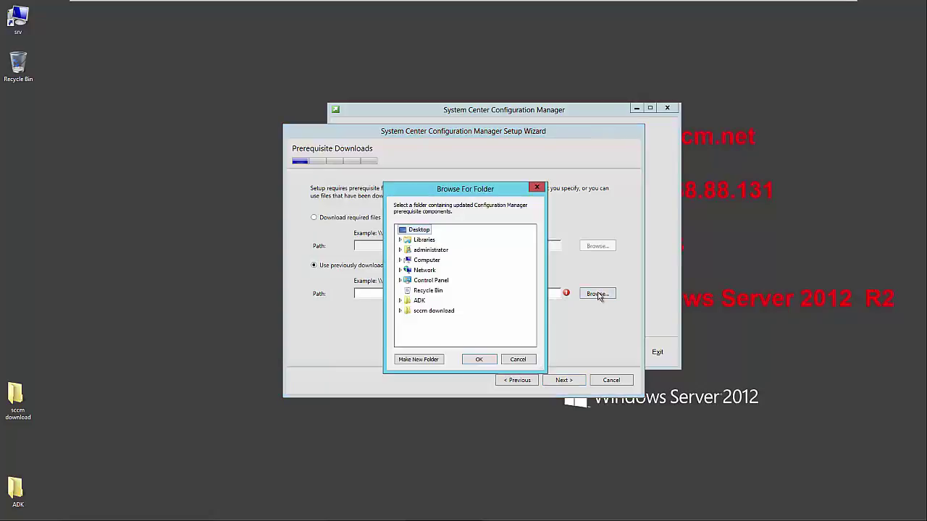
click(425, 313)
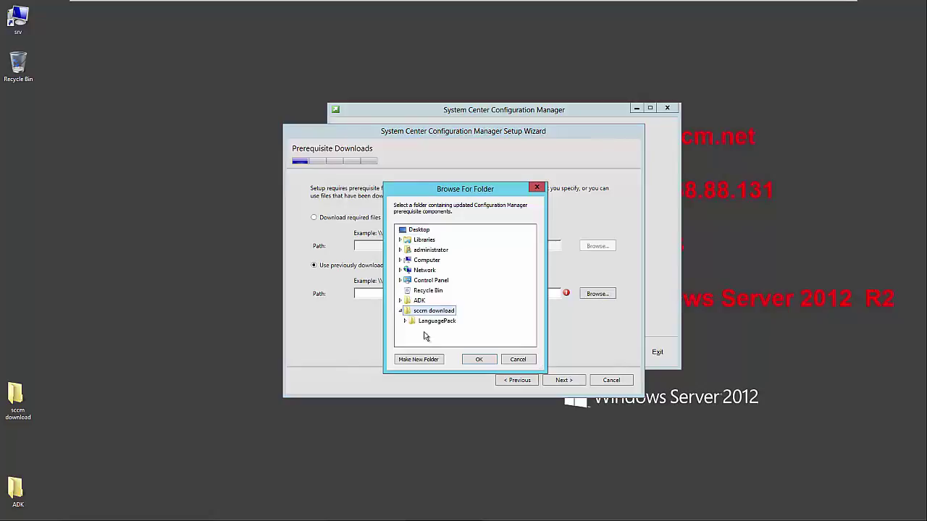
click(487, 361)
click(554, 383)
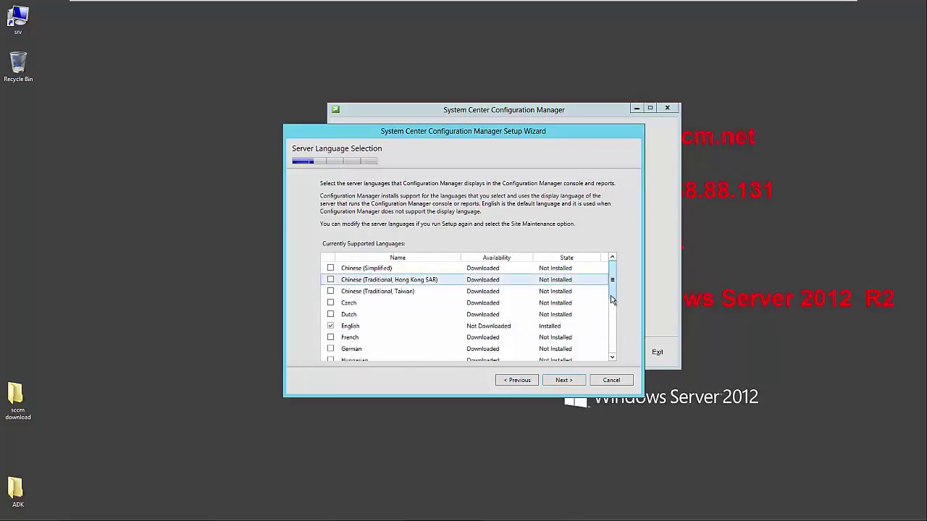
click(564, 380)
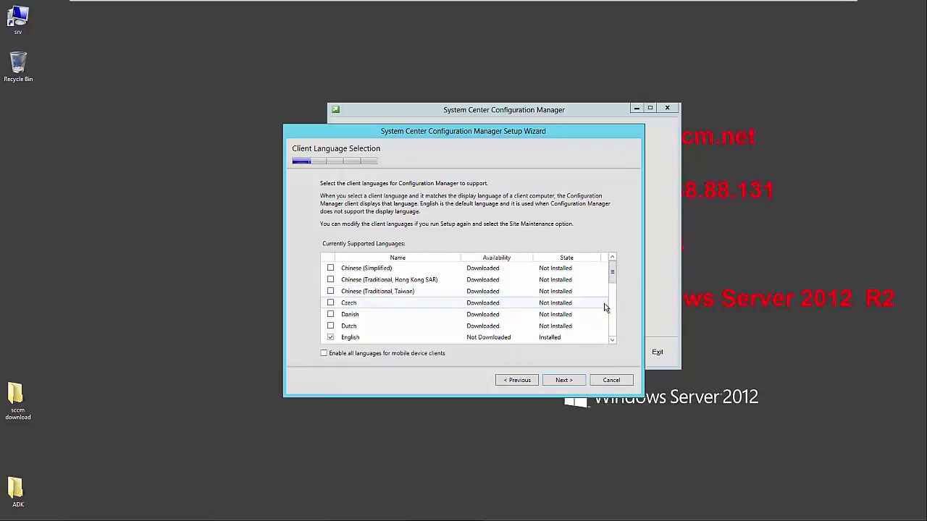
click(563, 381)
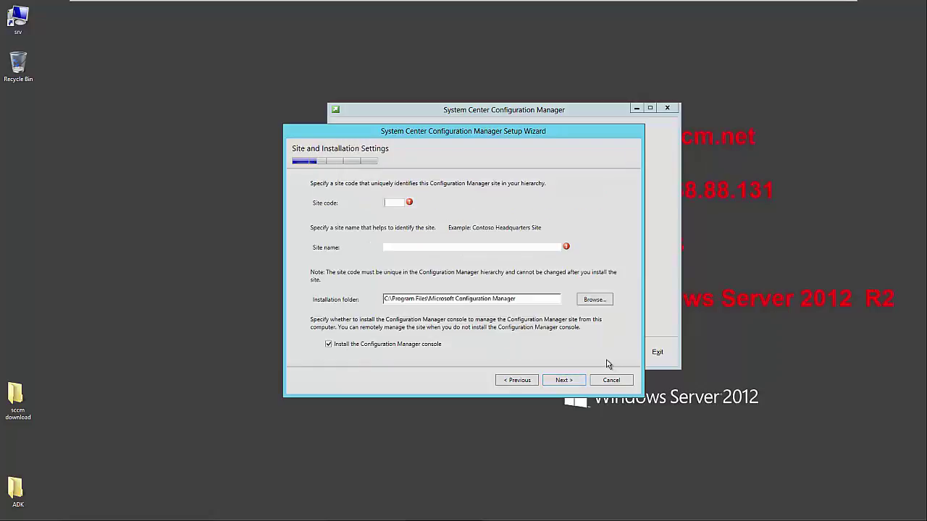
Enter site code SCC and the site name, leaving the Configuration Manager console uninstalled.
click(329, 345)
click(391, 203)
text(SCC)
click(392, 246)
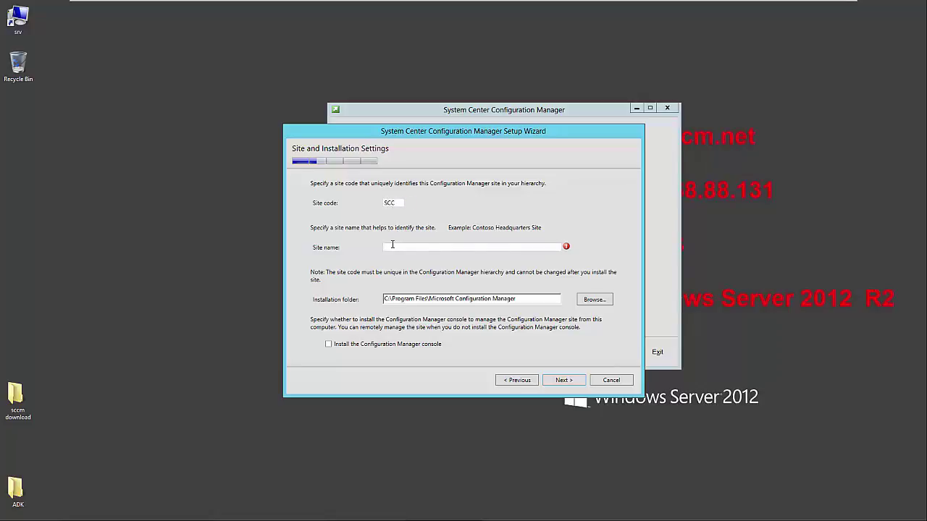
text(scc-site)
click(562, 380)
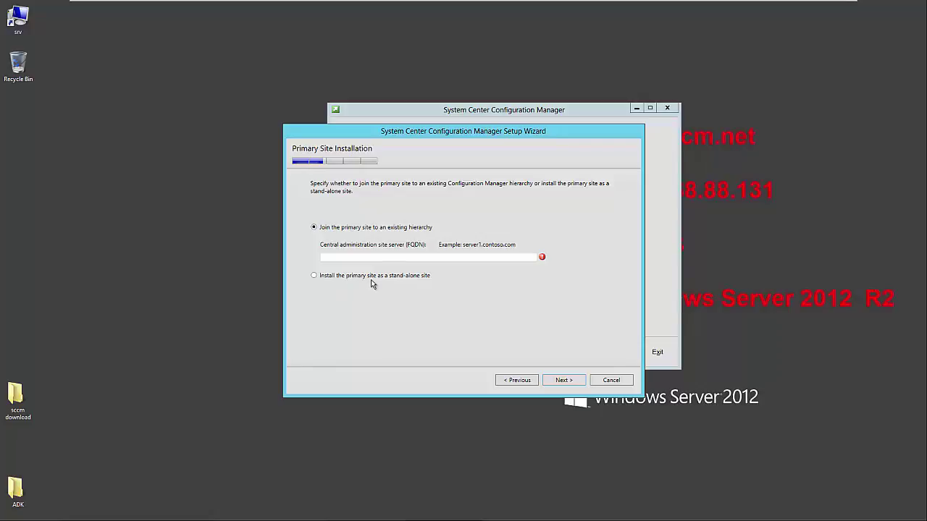
Install as a stand-alone primary site and confirm the choice.
click(315, 278)
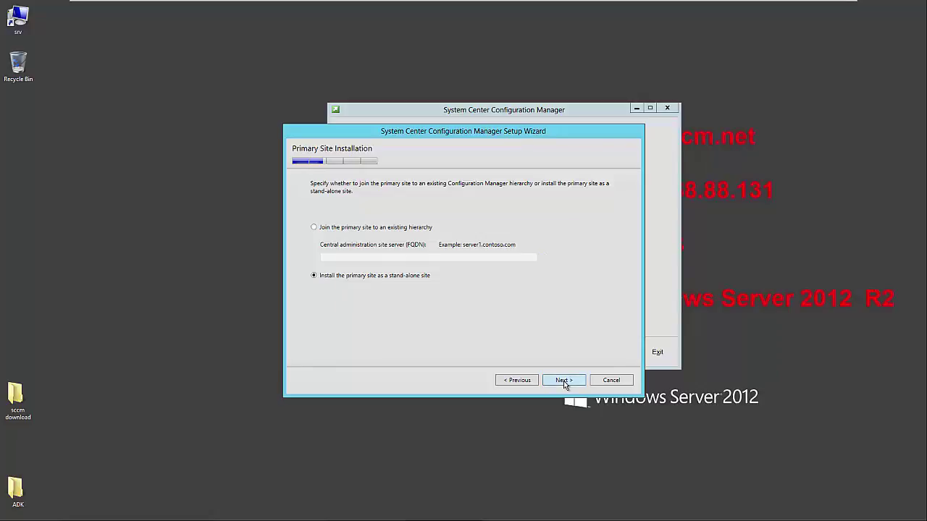
click(563, 381)
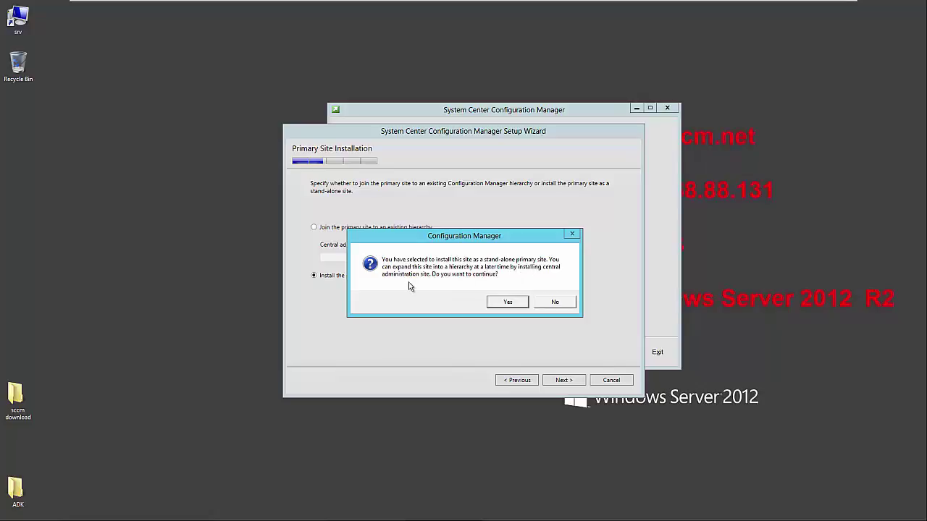
click(509, 304)
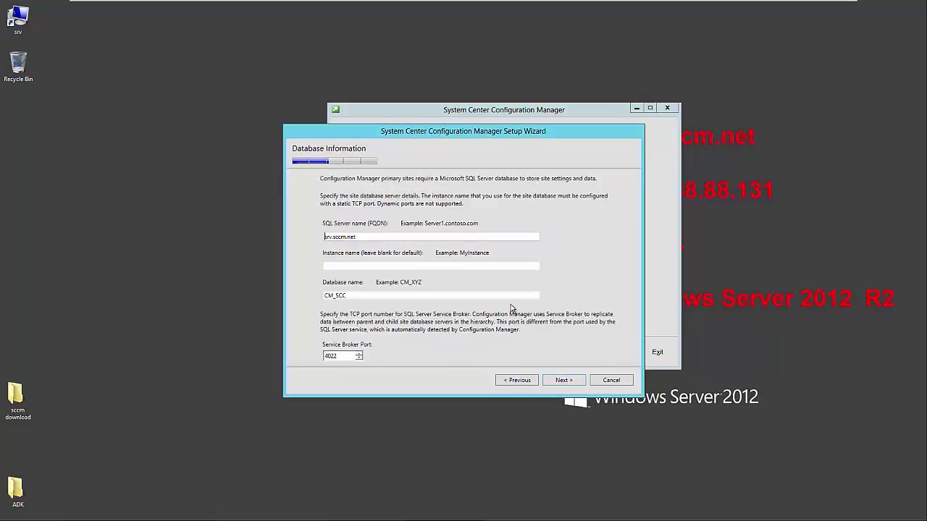
Accept the srv.sccm.net database server, file locations and SMS Provider defaults.
click(558, 379)
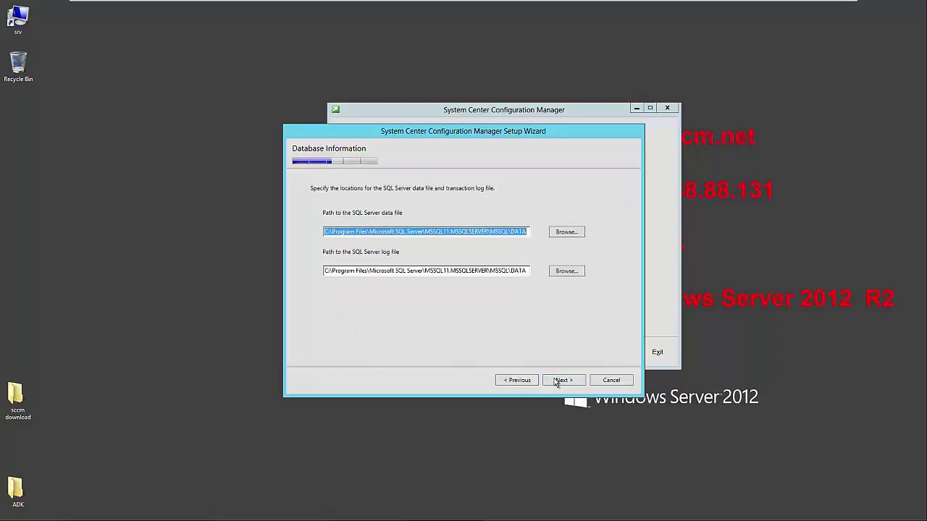
click(563, 380)
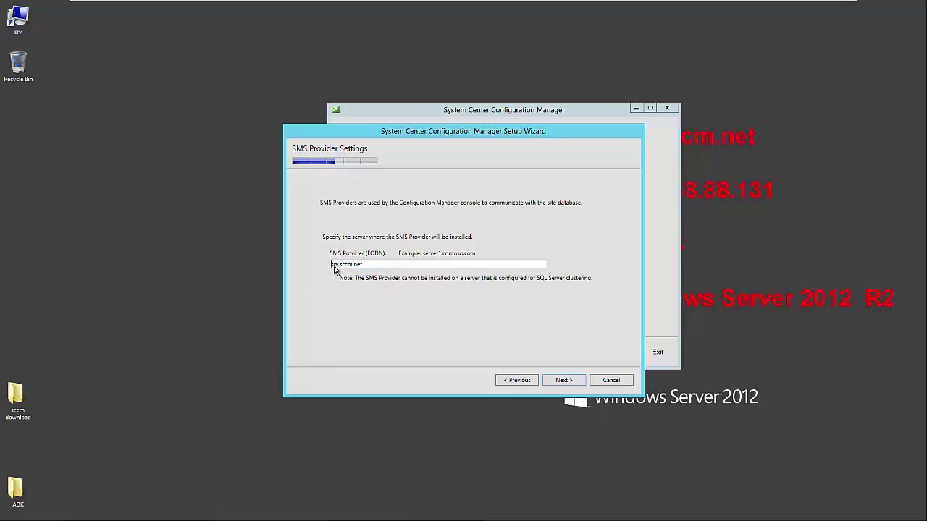
click(564, 380)
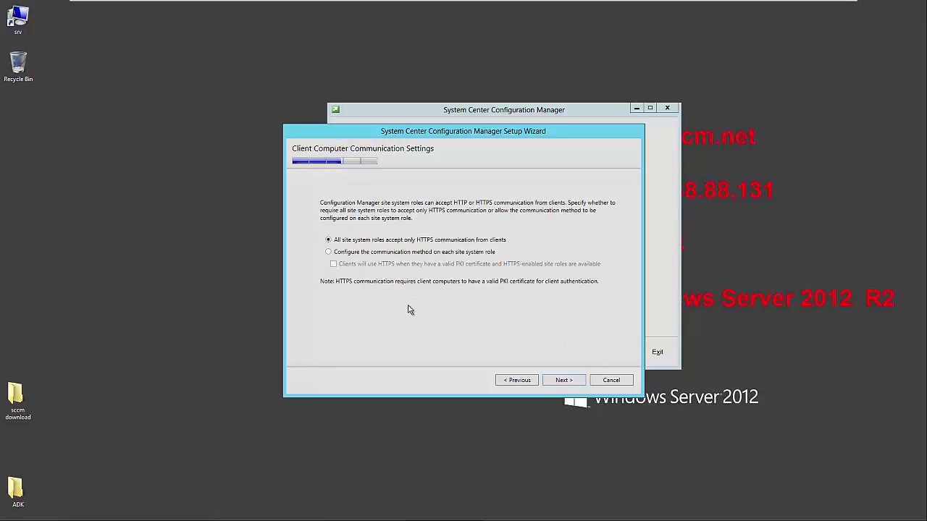
Configure communication per site system role, keep management and distribution points, and decline CEIP.
click(328, 252)
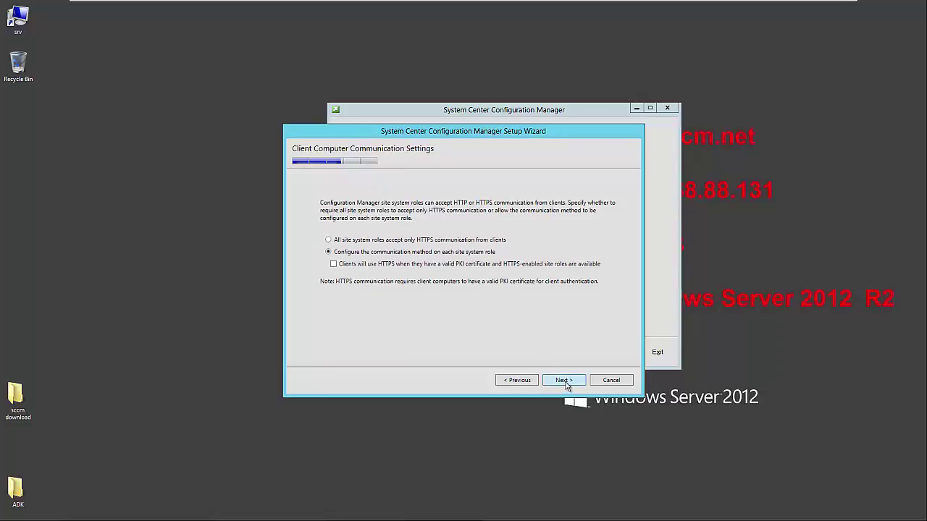
click(564, 381)
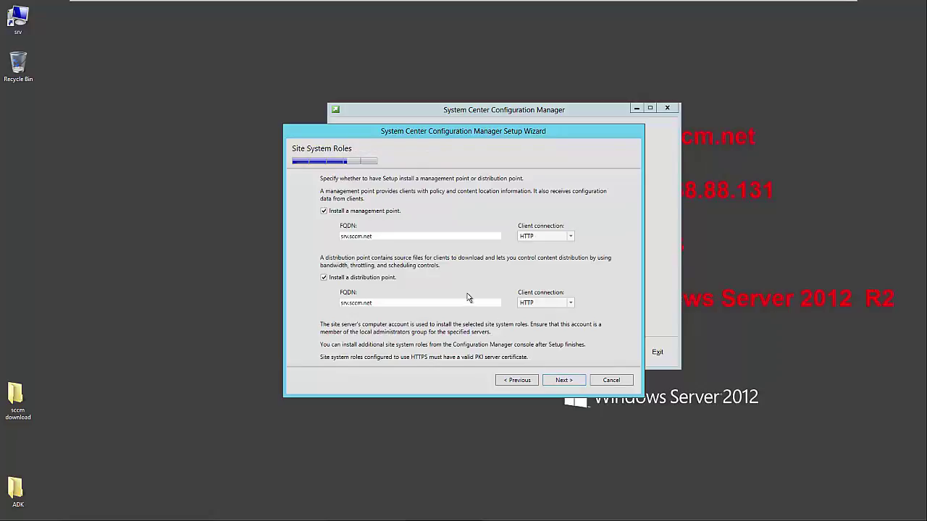
click(562, 380)
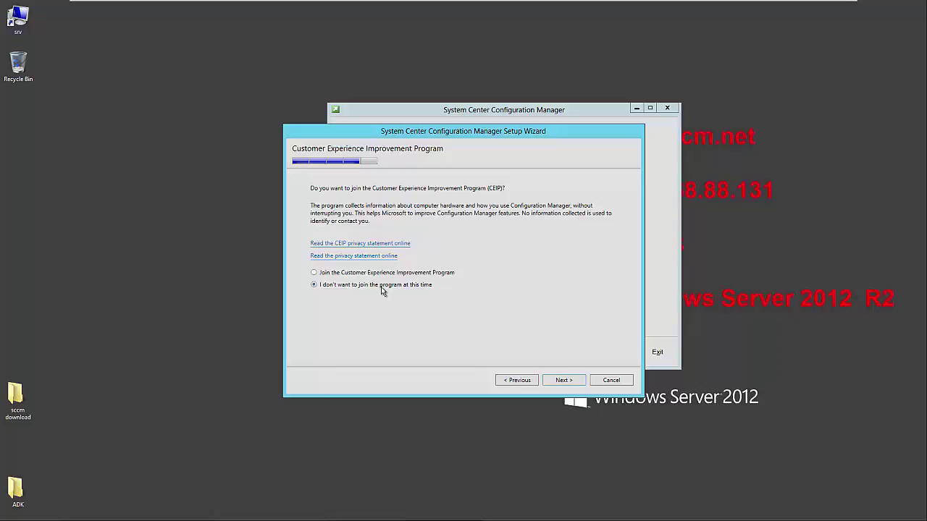
click(562, 381)
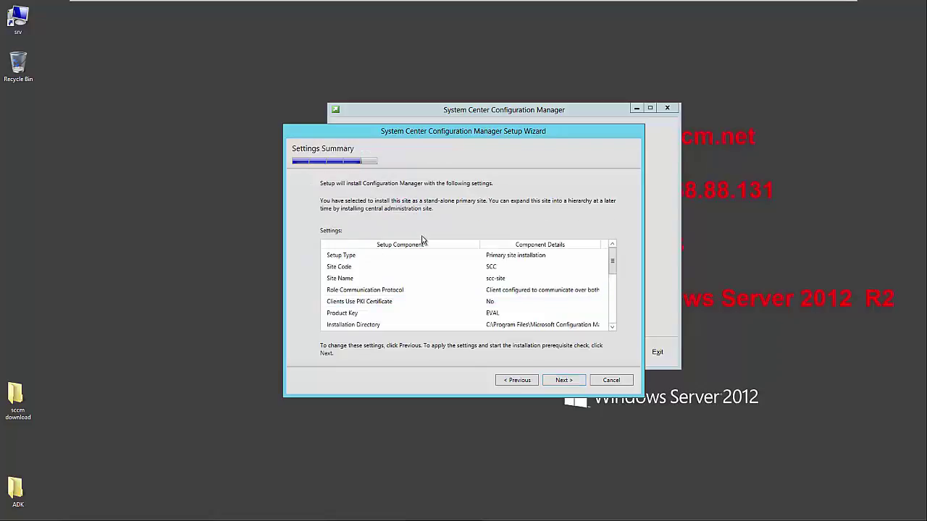
Run the prerequisite check and view the SQL Server memory usage warning details.
click(562, 381)
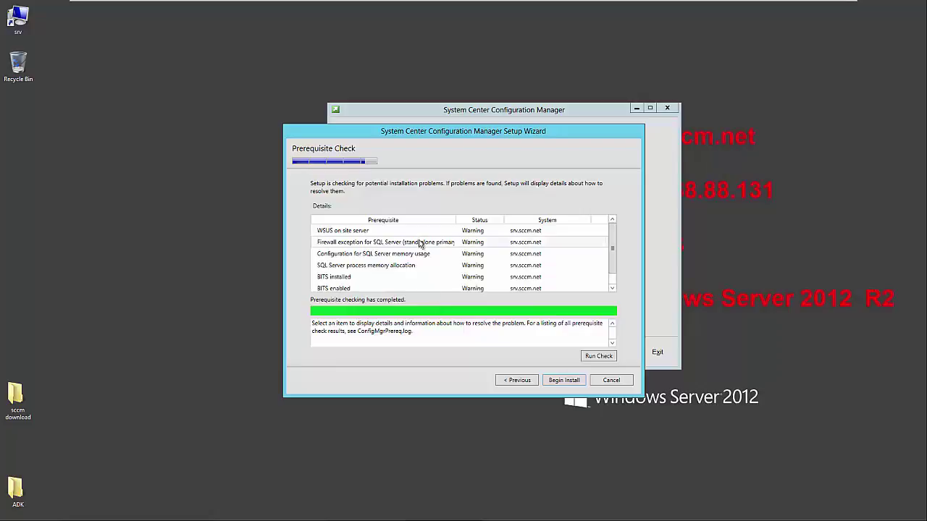
click(339, 257)
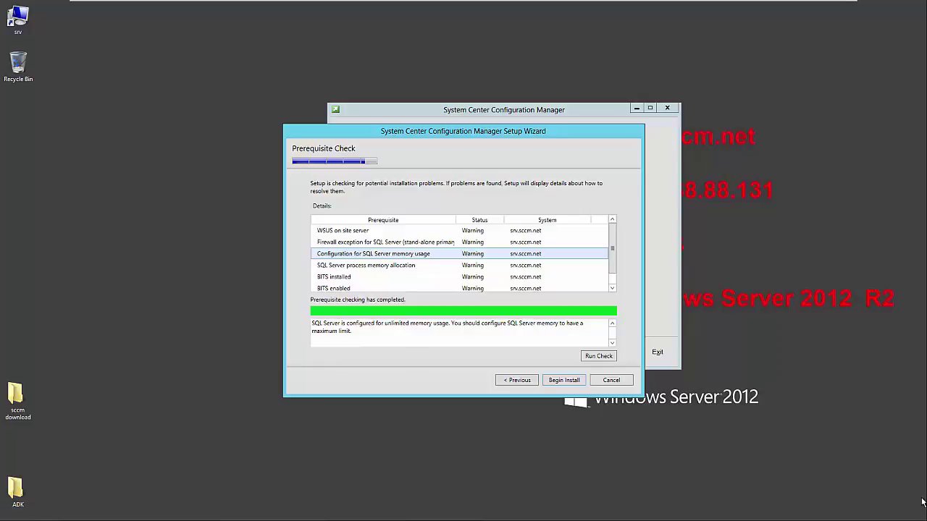
Start SQL Server Management Studio and connect to the SRV database engine.
mouse_move(925, 520)
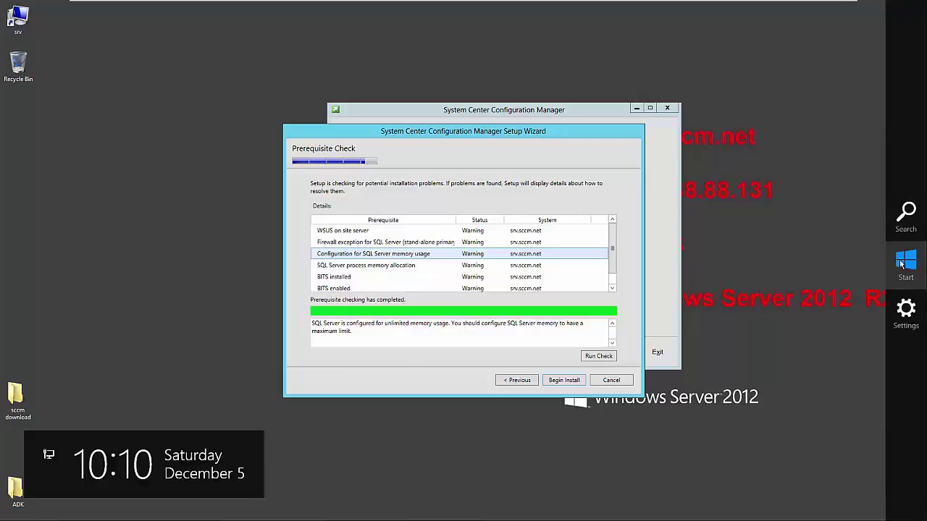
click(905, 263)
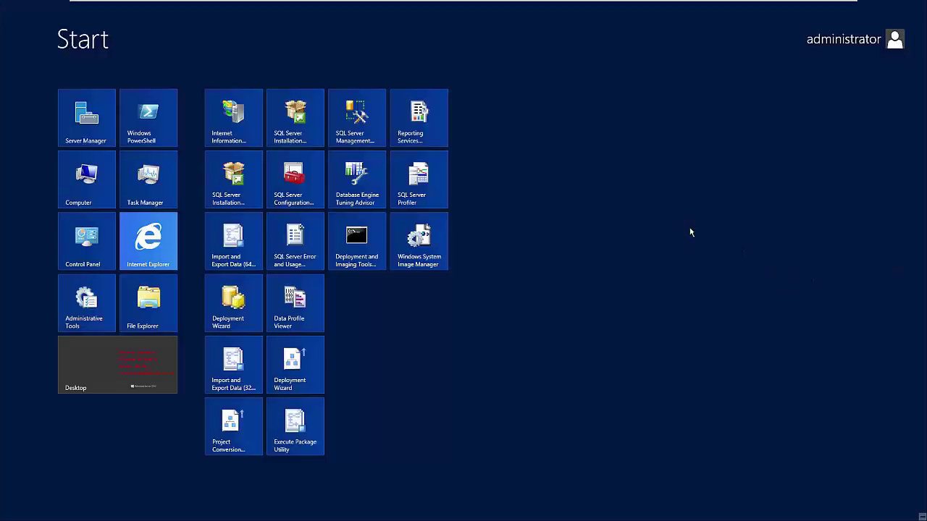
click(362, 117)
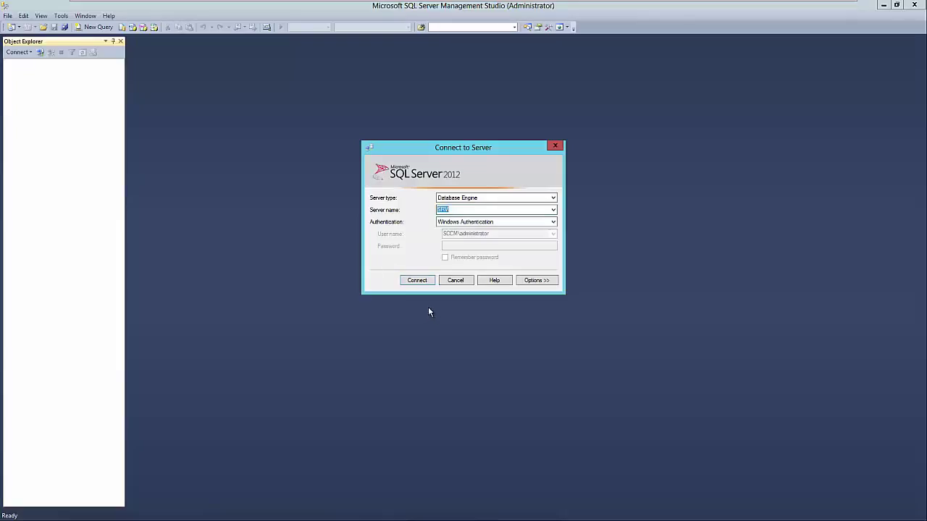
key(Return)
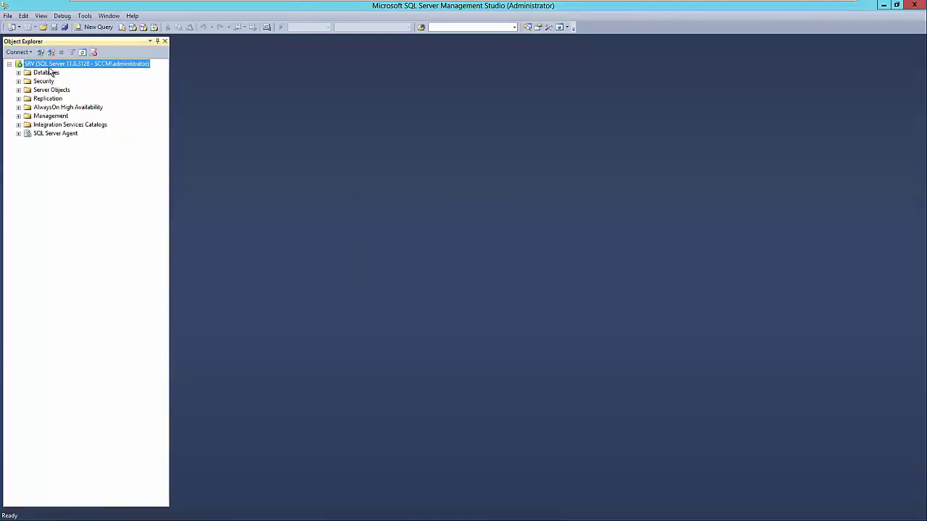
Set SRV's minimum and maximum server memory to 4000 MB in its properties.
right_click(52, 64)
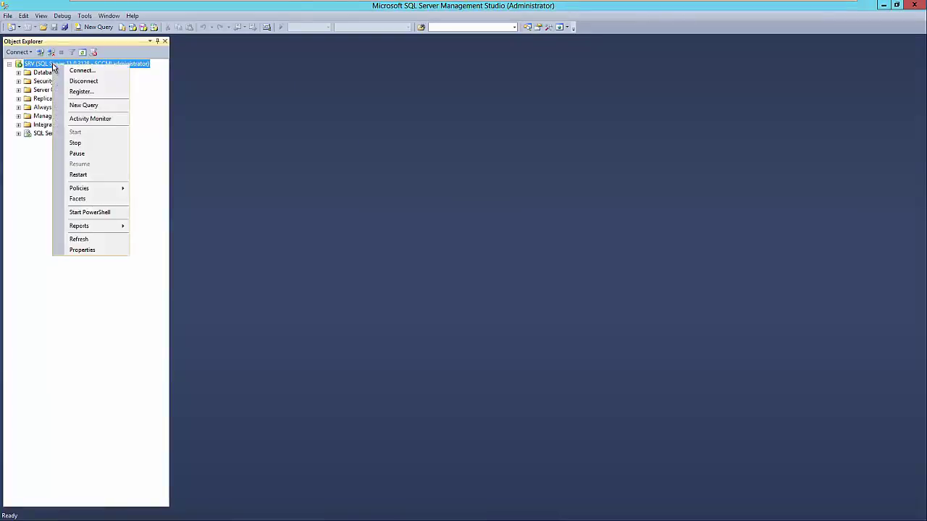
click(85, 249)
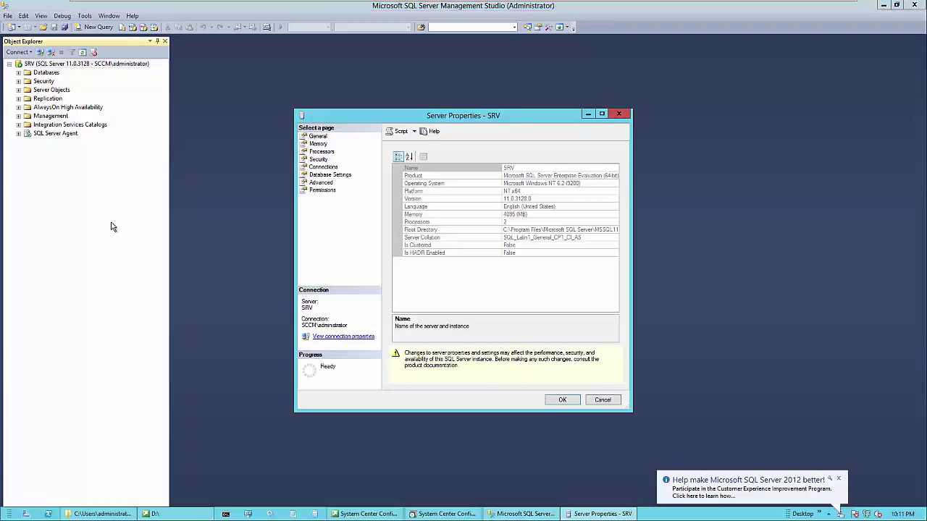
click(319, 144)
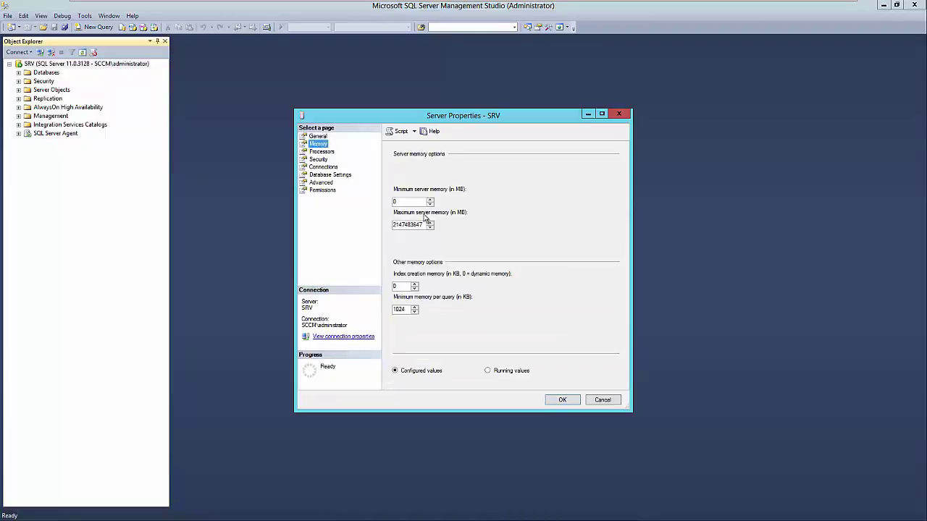
click(415, 201)
text(4000)
key(Tab)
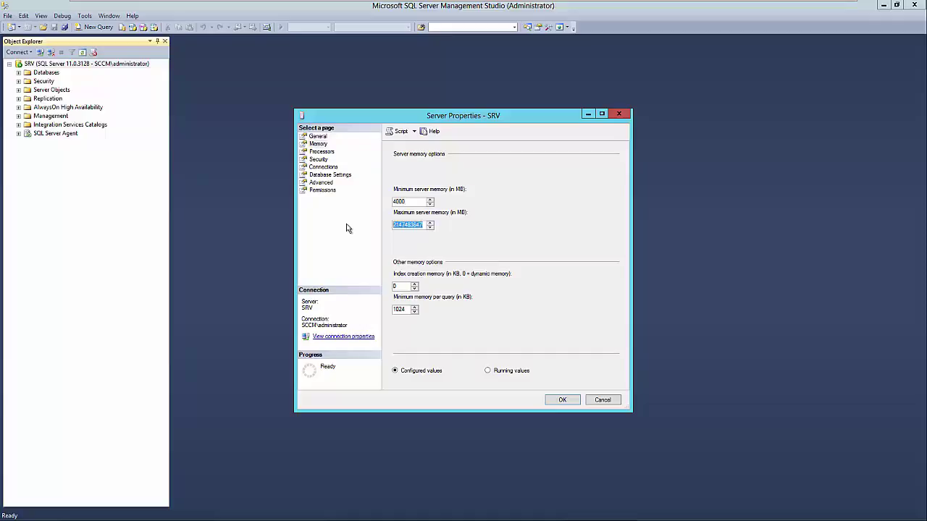
text(4000)
click(560, 401)
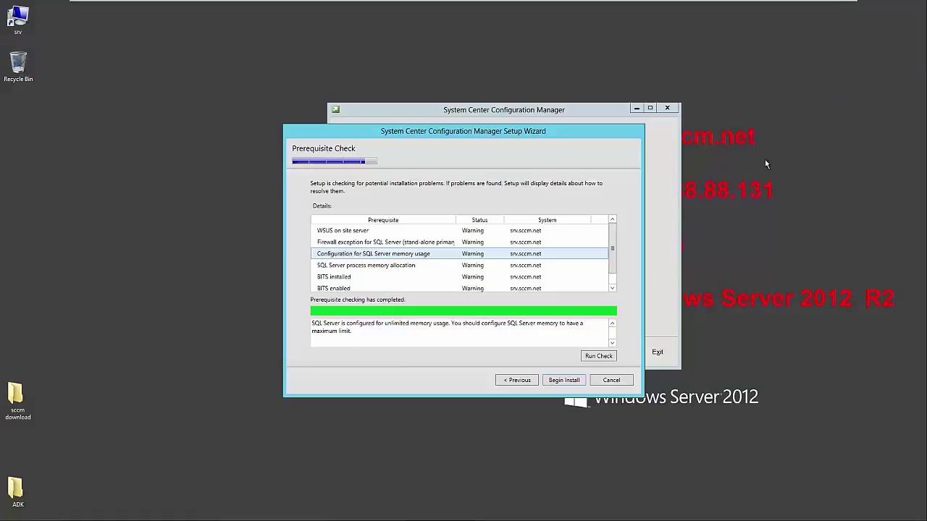
Re-run the prerequisite check after the memory fix and begin installing the site.
click(605, 358)
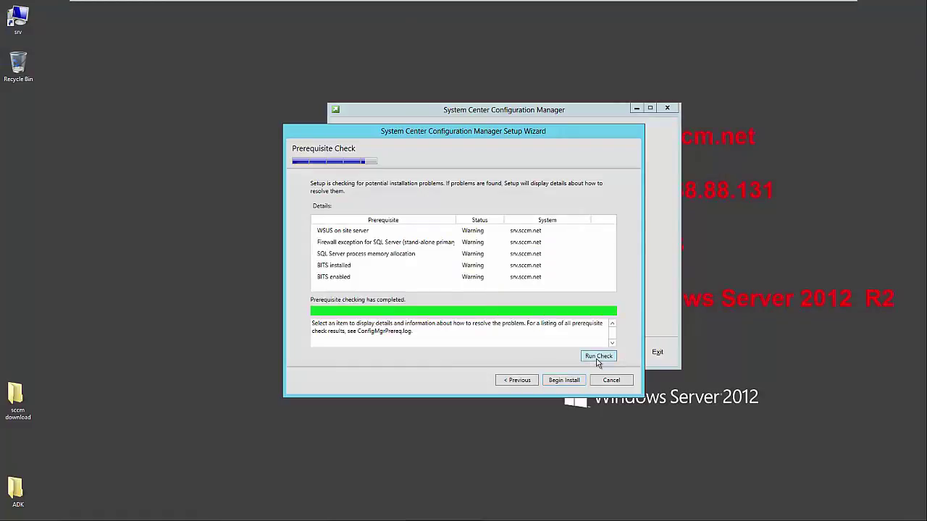
click(564, 381)
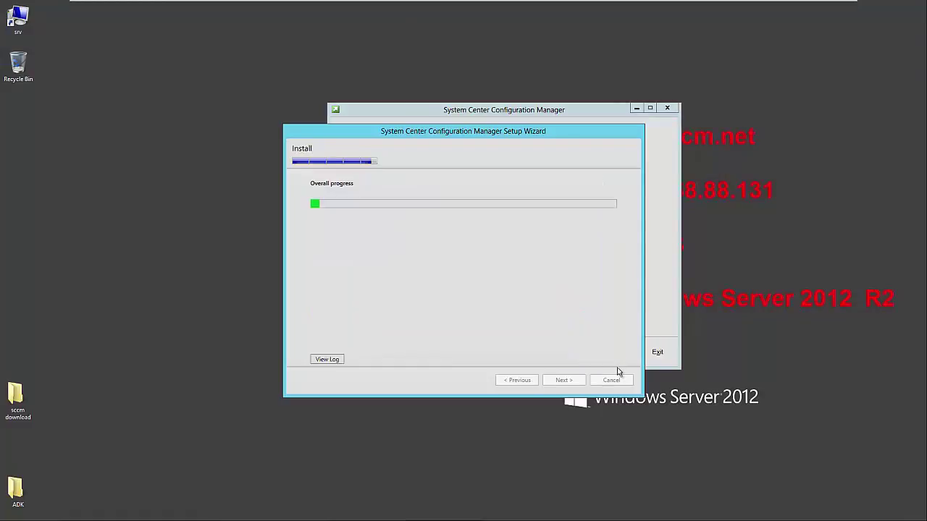